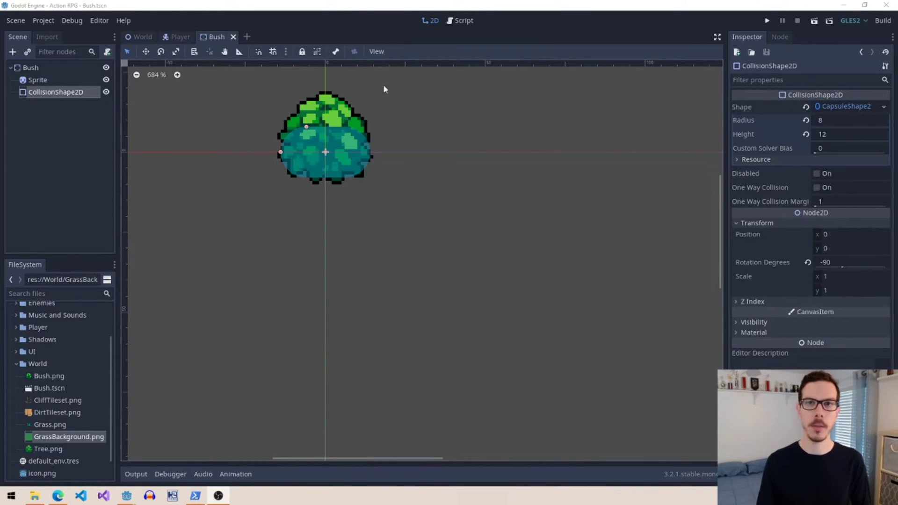
- Bring the editor back and show the World level with the player and five bushes
left_click(358, 12)
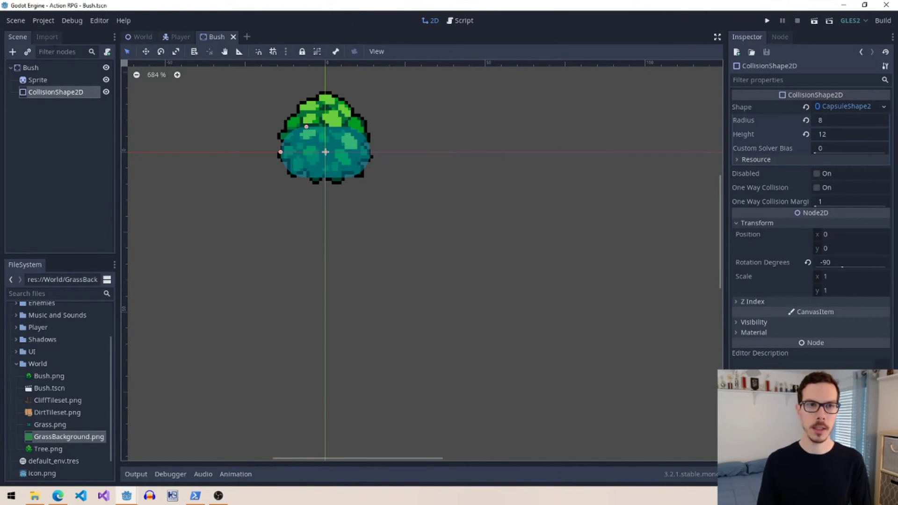
left_click(139, 37)
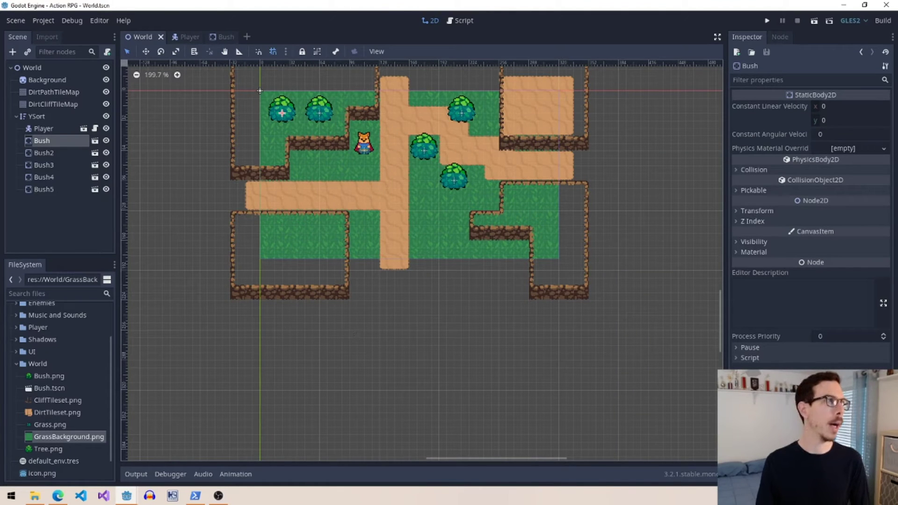
key("alt+Tab")
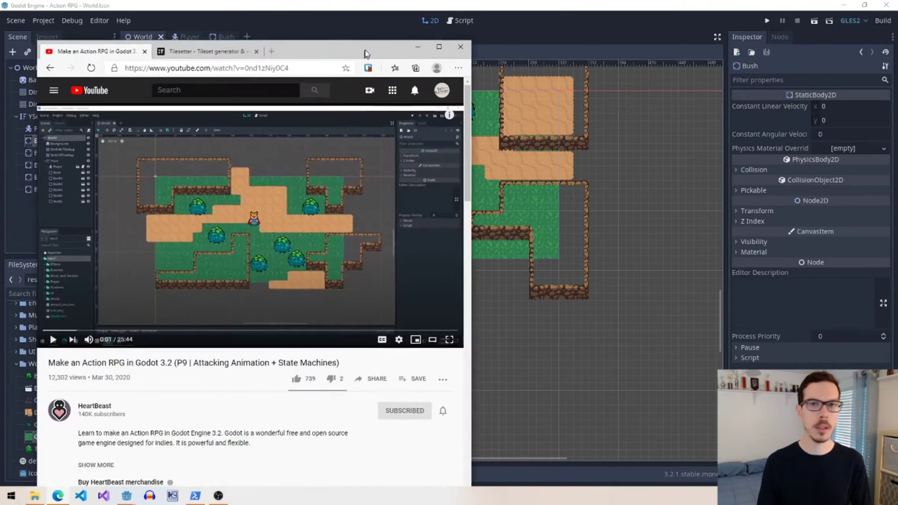
key("super+Up")
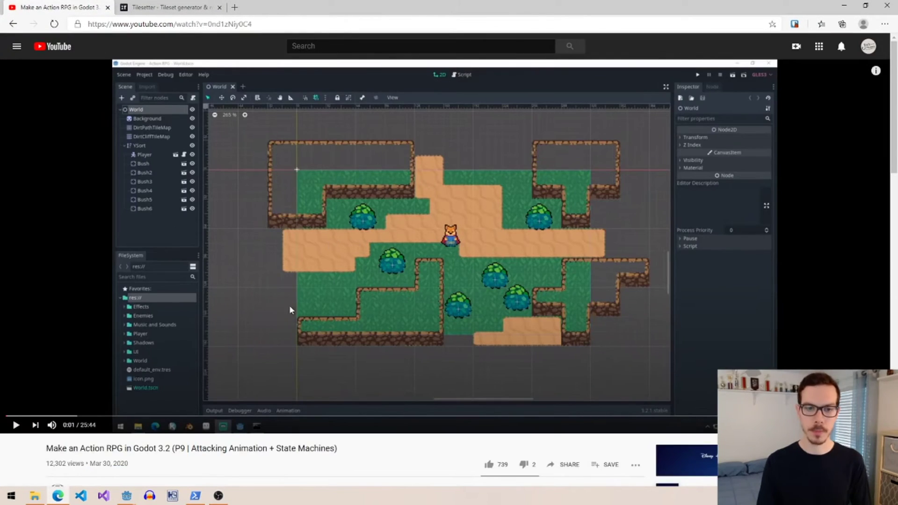
scroll(291, 319, "down", 3)
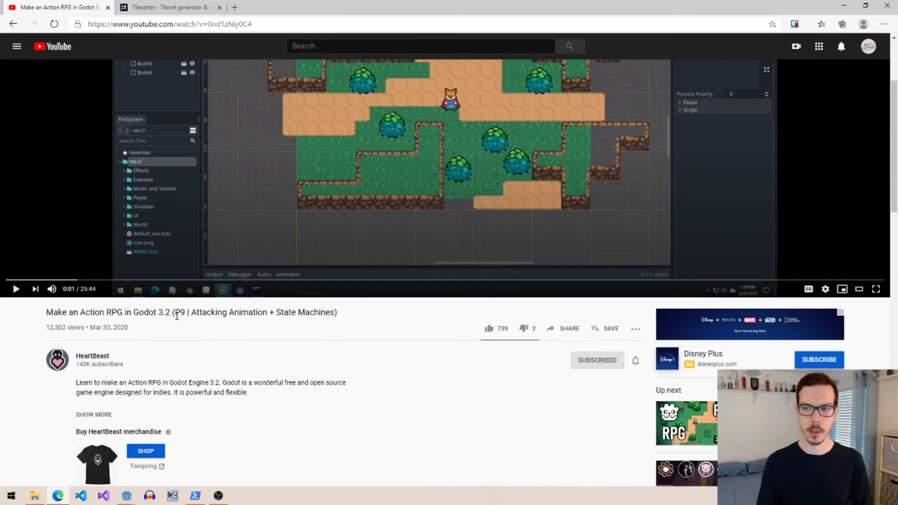
scroll(519, 369, "down", 2)
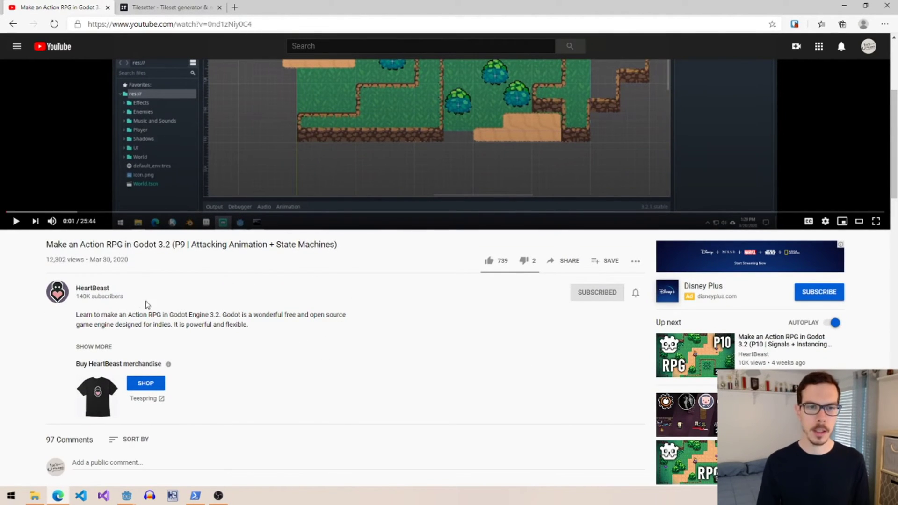
scroll(328, 358, "up", 5)
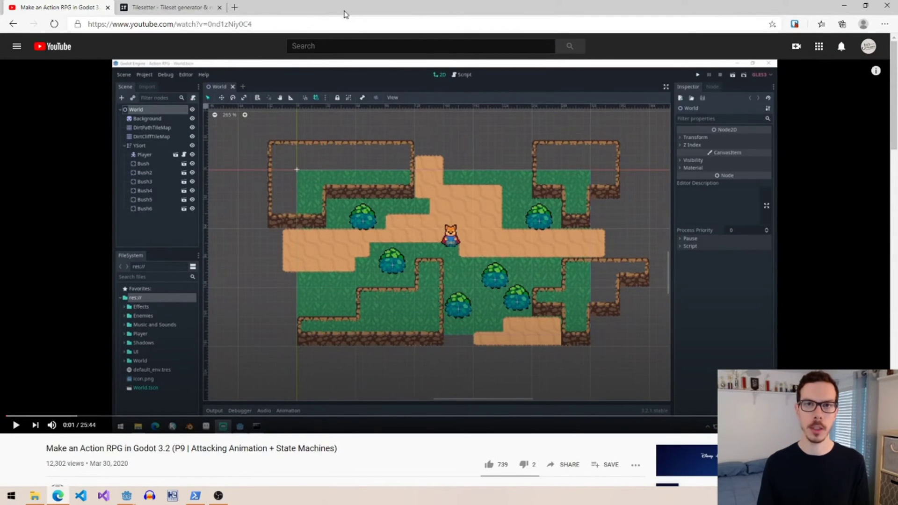
key("alt+Tab")
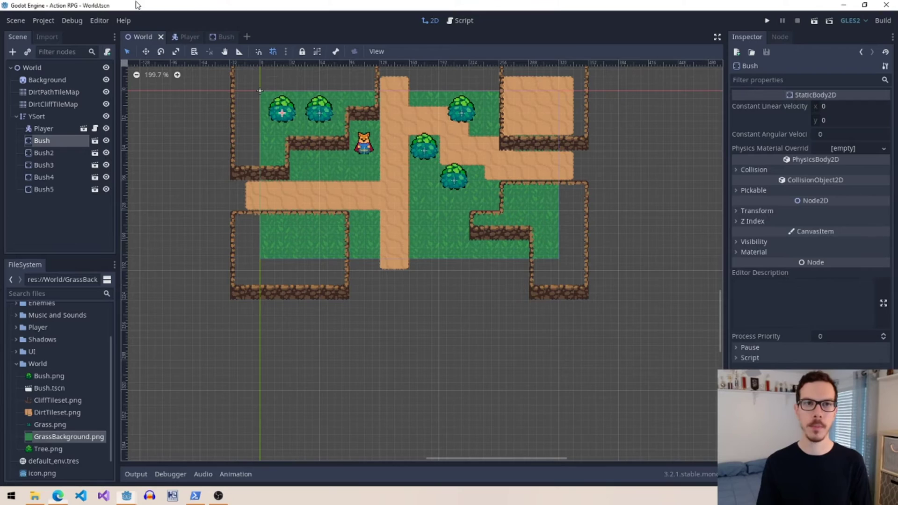
left_click(201, 130)
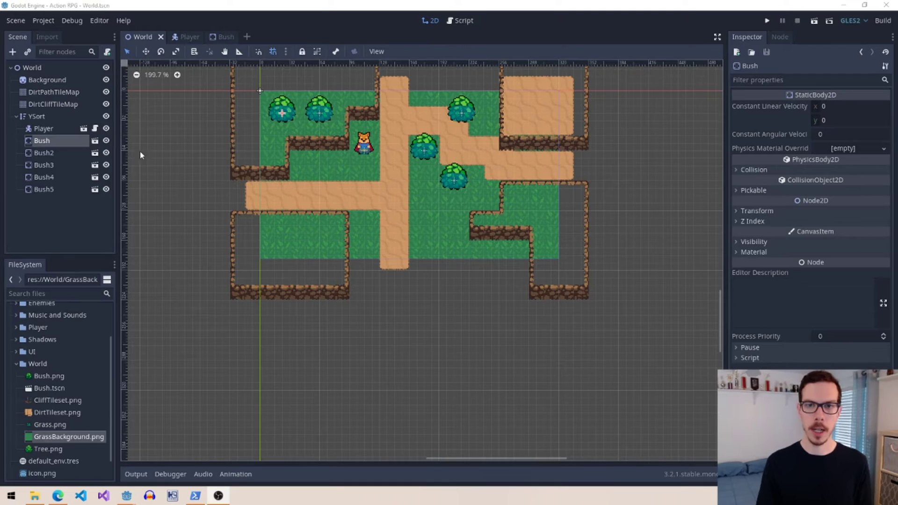
- Launch the game and walk the player across the grass into the cliff edge
left_click(767, 21)
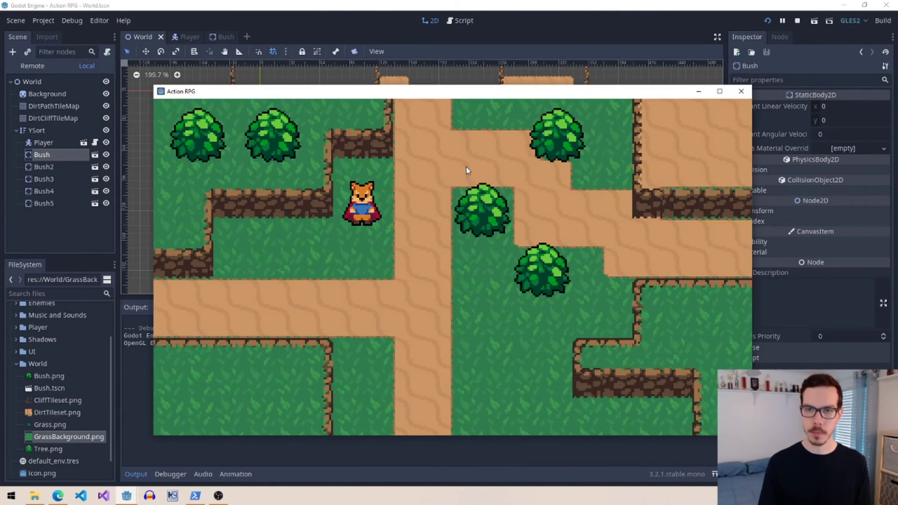
key("Left")
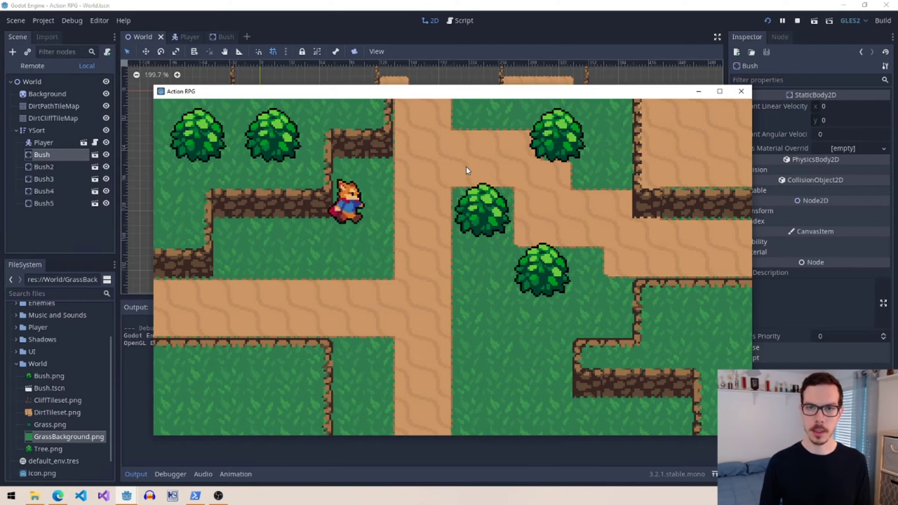
key("Right")
key("Down")
key("Left")
key("Left")
key("Up")
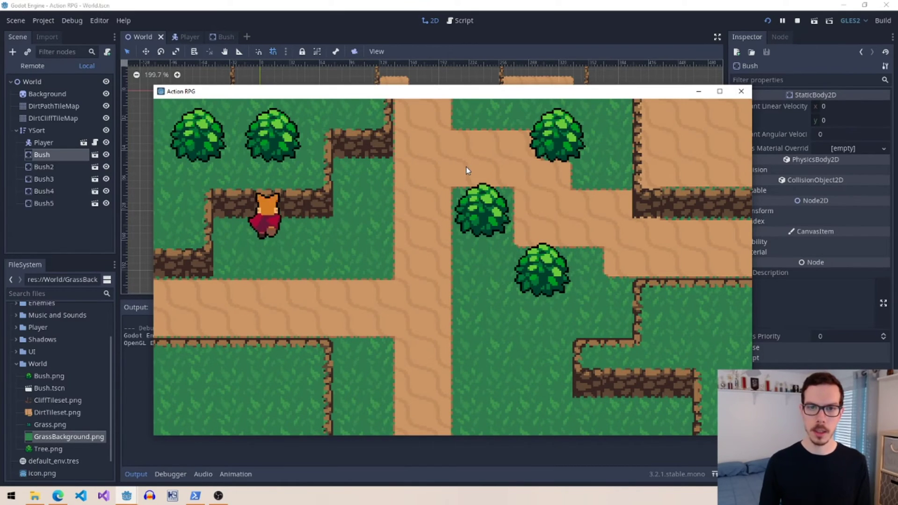
key("Down")
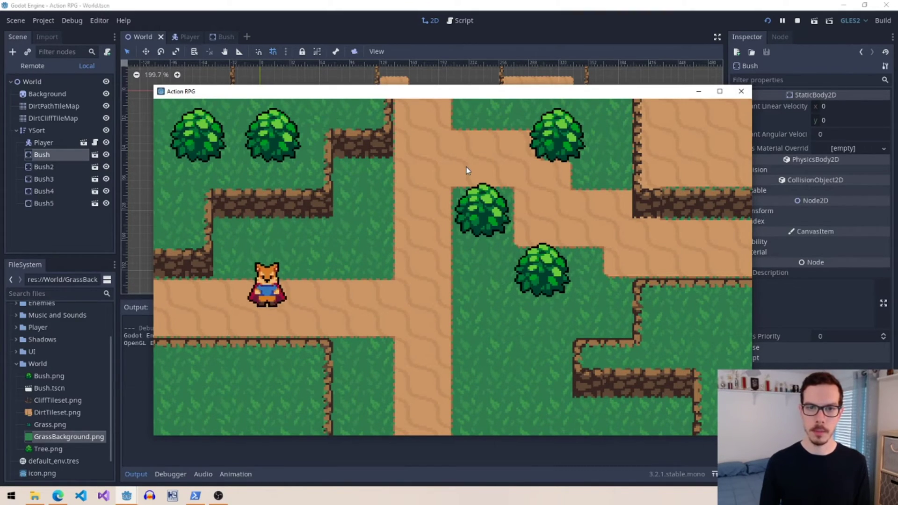
key("Right")
key("Right")
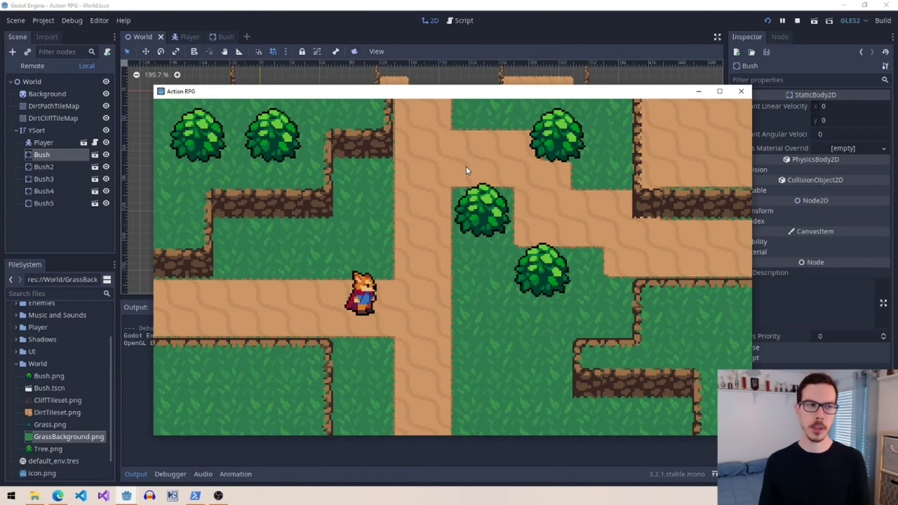
- Reposition the game window and walk the player along the ledges, pushing into the cliffs
left_click_drag(366, 92, 342, 80)
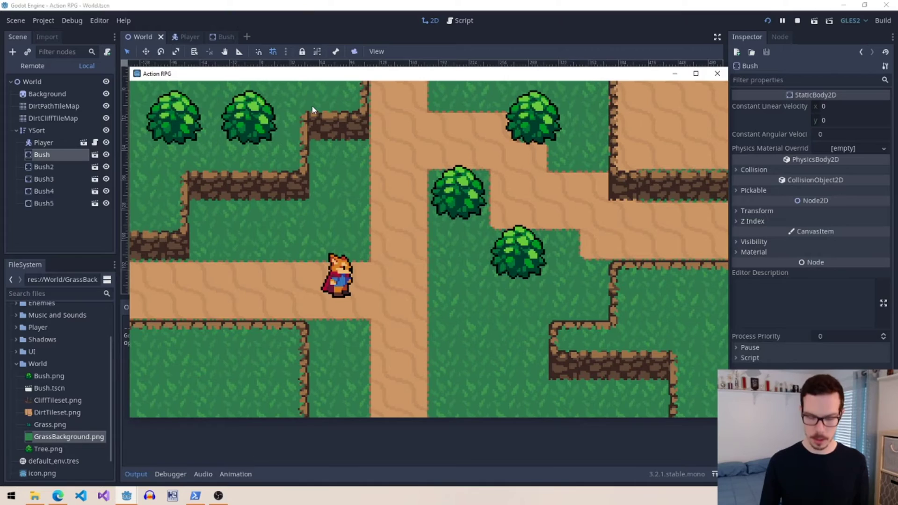
key("Left")
key("Up")
key("Right")
key("Up")
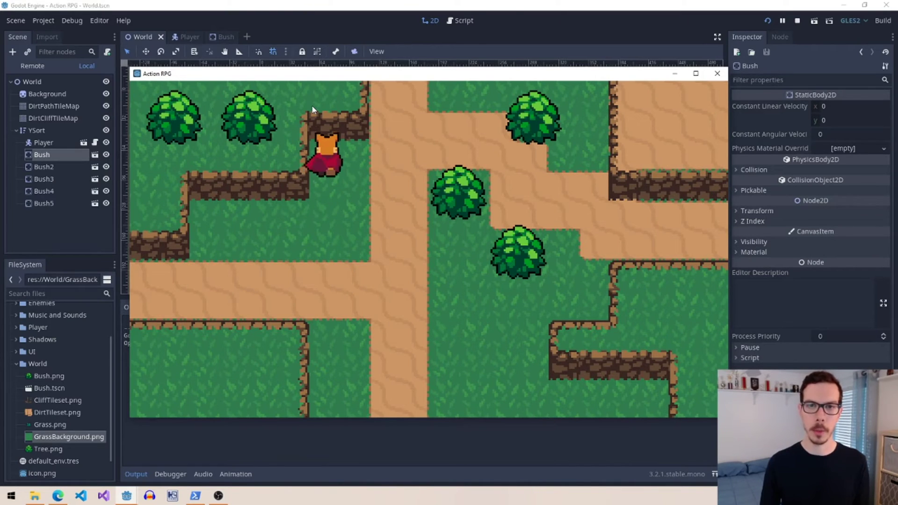
key("Right")
key("Down")
key("Left")
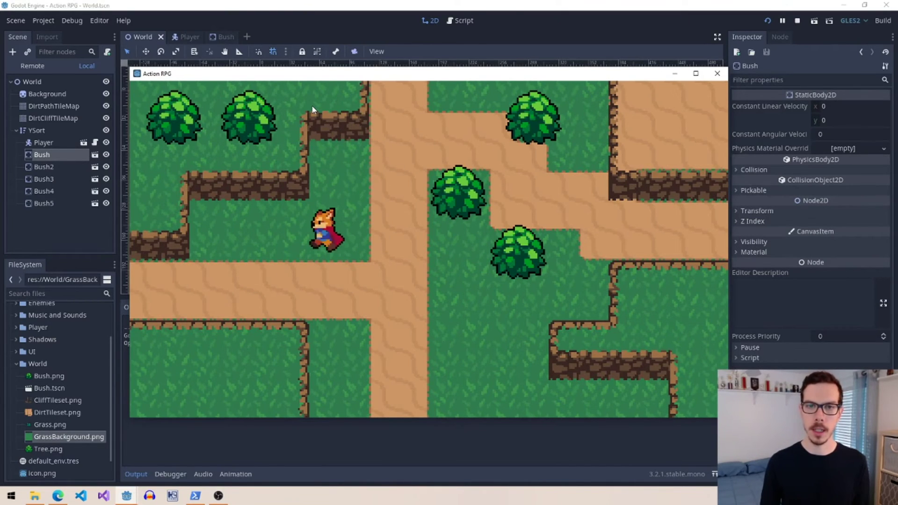
key("Left")
key("Up")
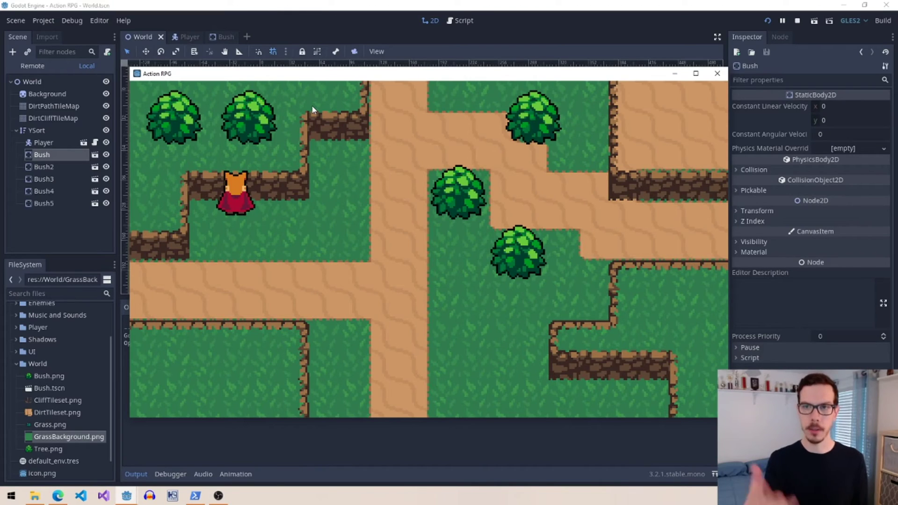
key("Right")
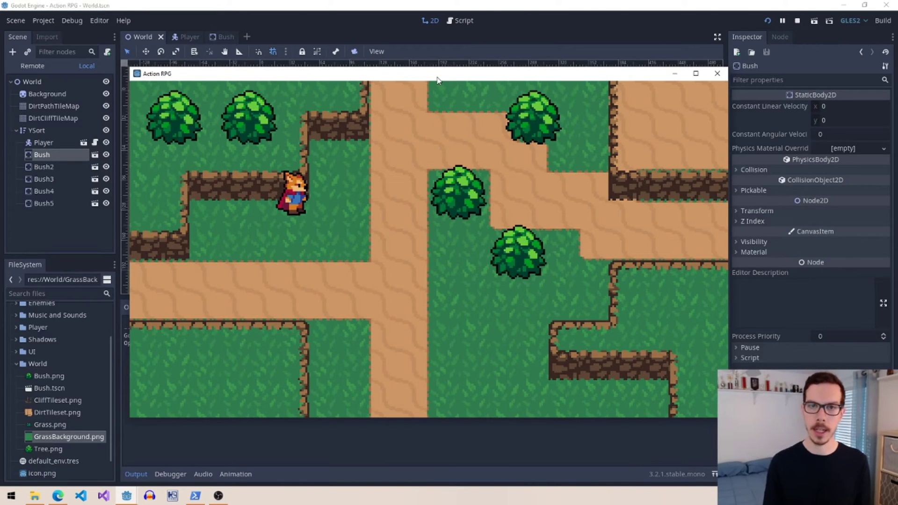
key("Right")
key("Left")
key("Down")
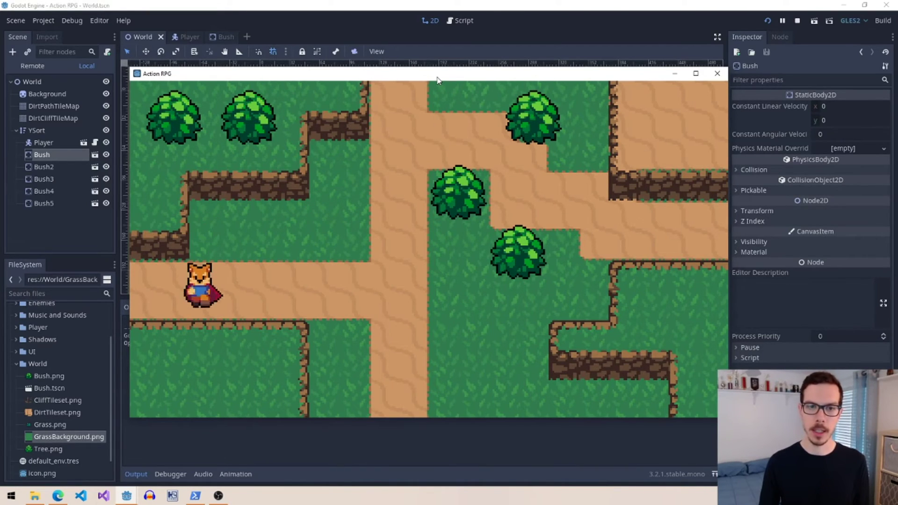
key("Up")
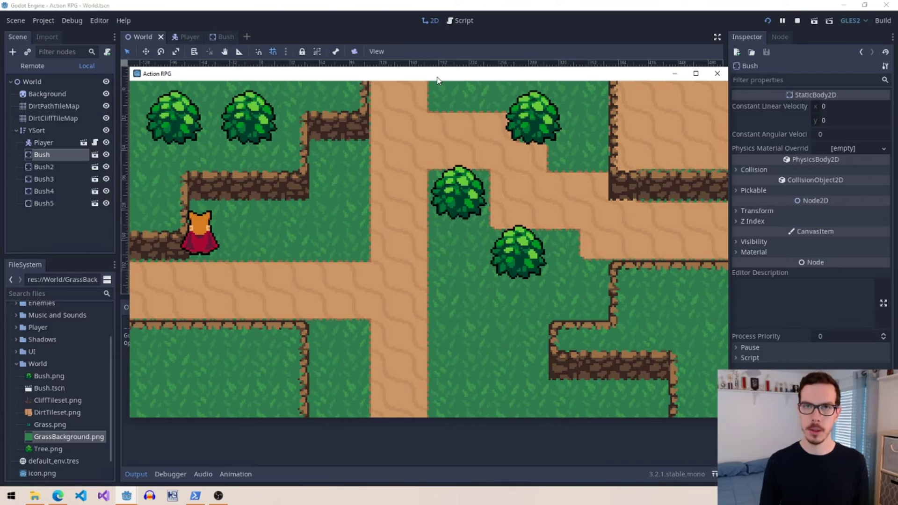
key("Right")
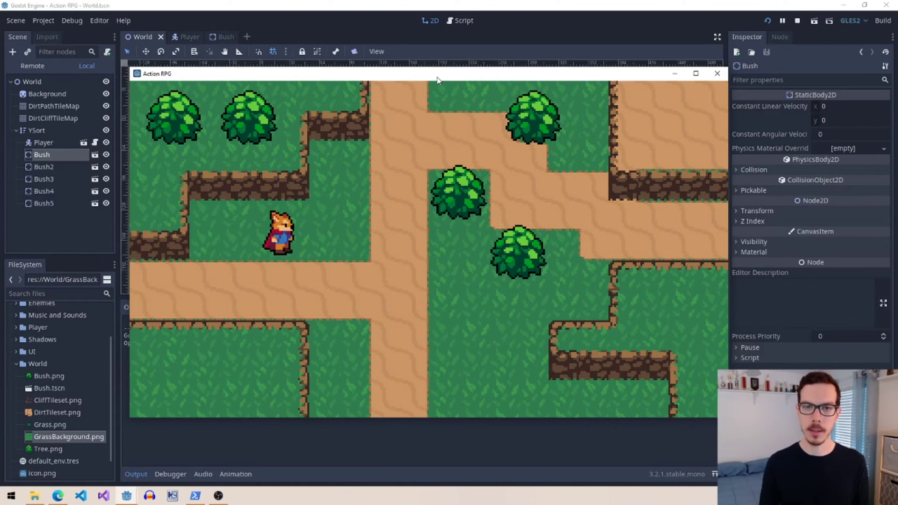
- Test the cliff corner, then run the player up the path and push it against the bush
key("Right")
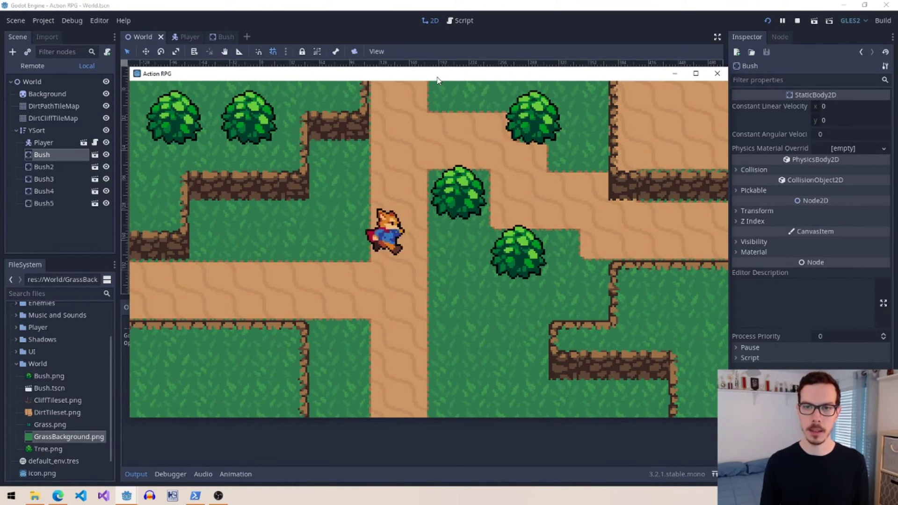
key("Left")
key("Up")
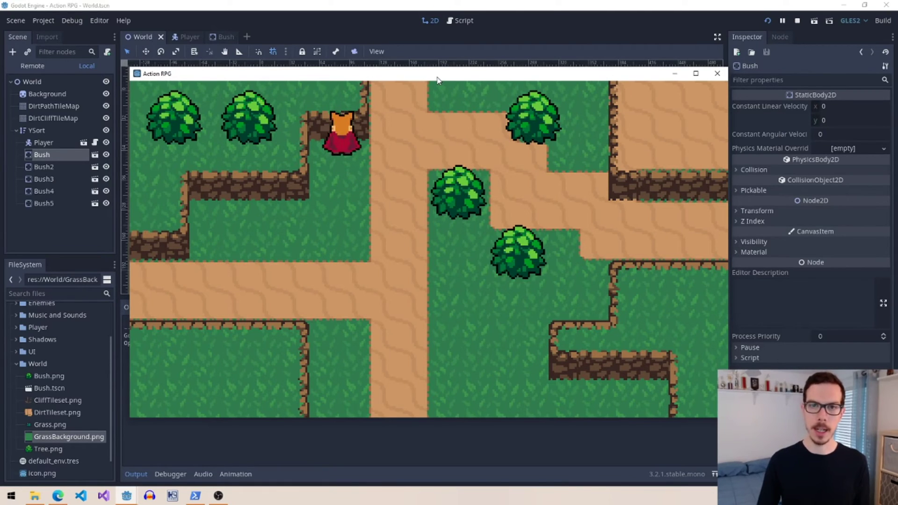
key("Down")
key("Left")
key("Down")
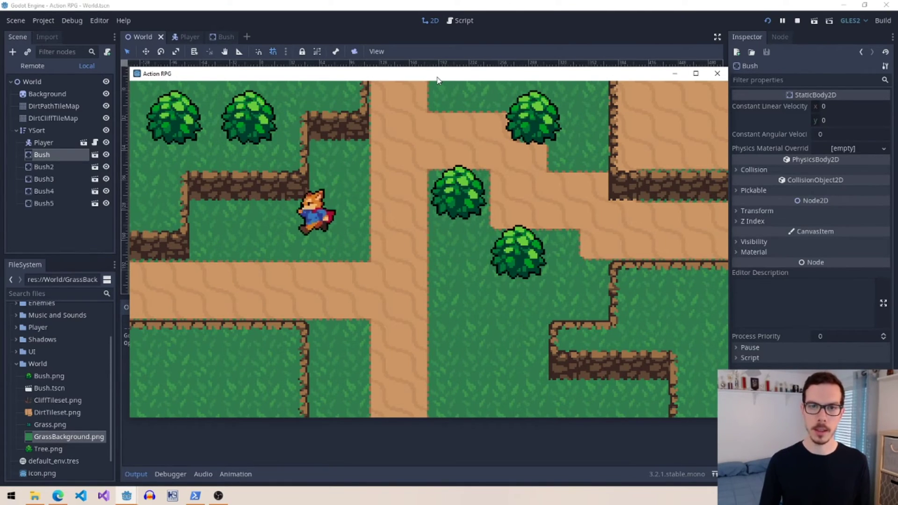
key("Left")
key("Up")
key("Down")
key("Down")
key("Up")
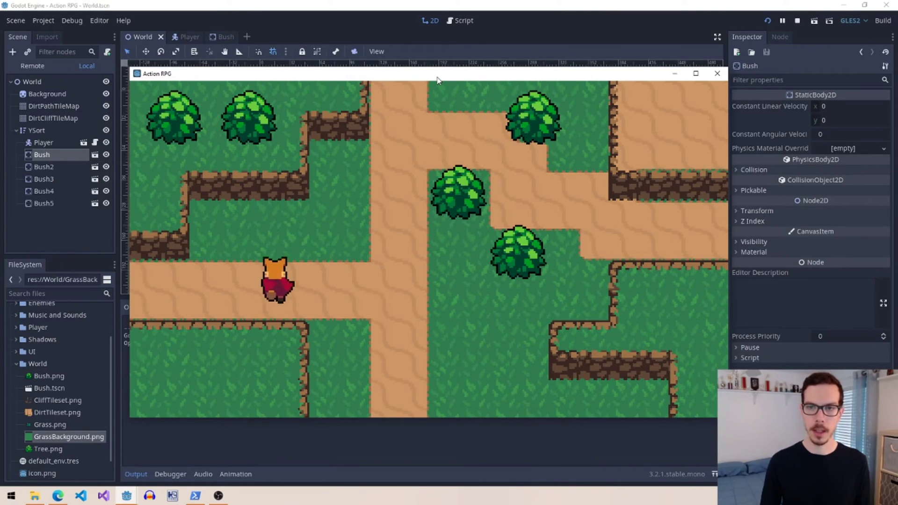
key("Right")
key("Up")
key("Left")
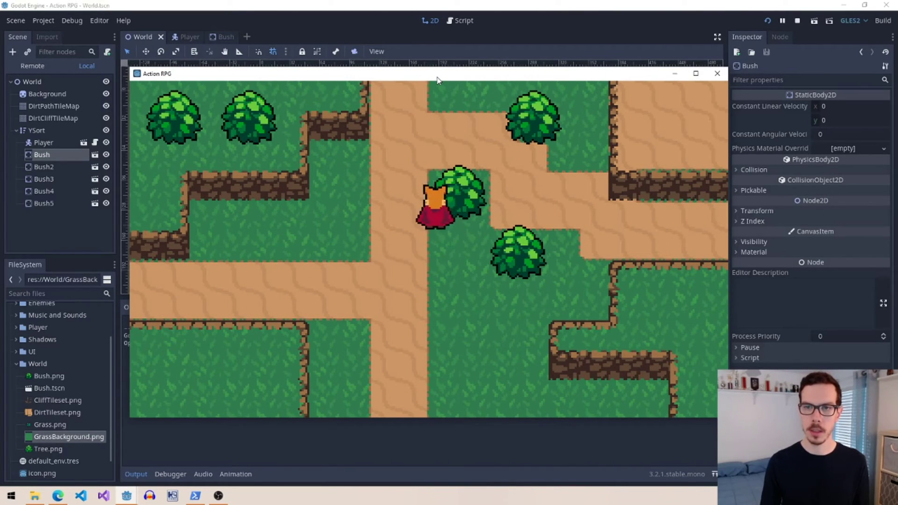
key("Right")
key("Up")
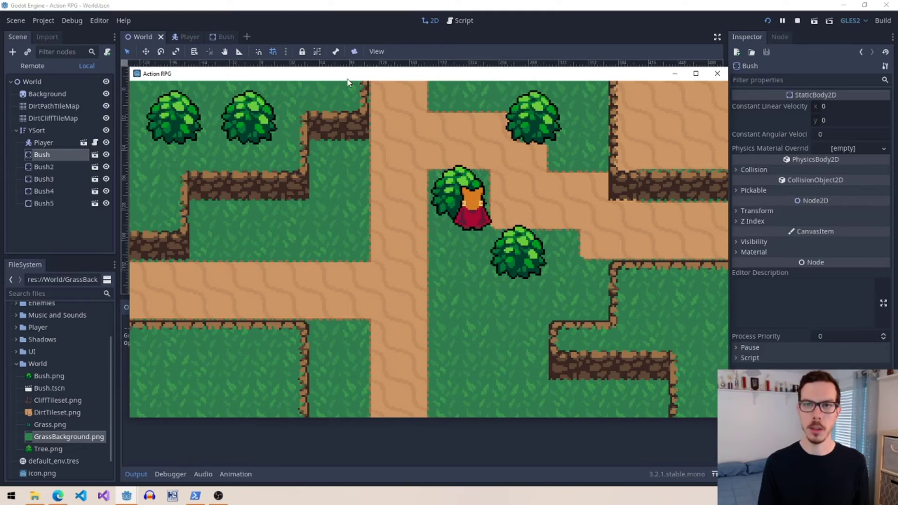
- Stop the running game and compare the Player and World scenes
left_click(718, 75)
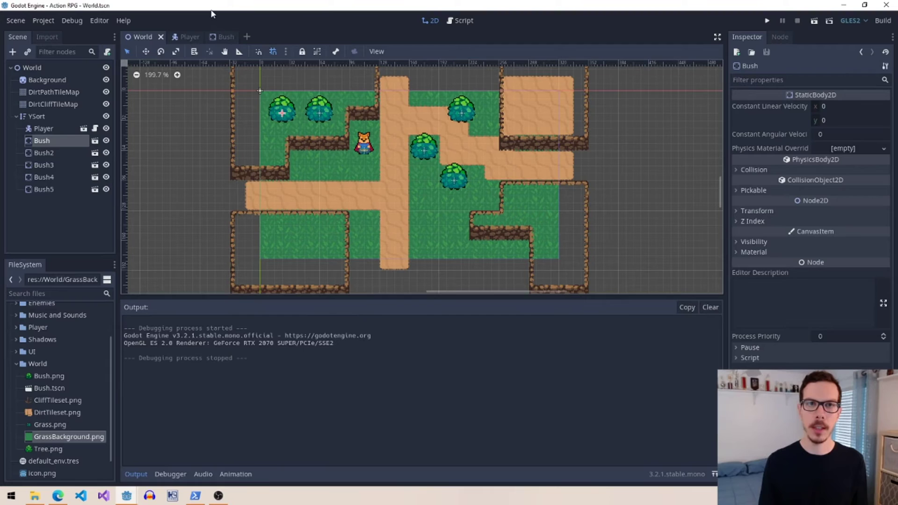
left_click(189, 36)
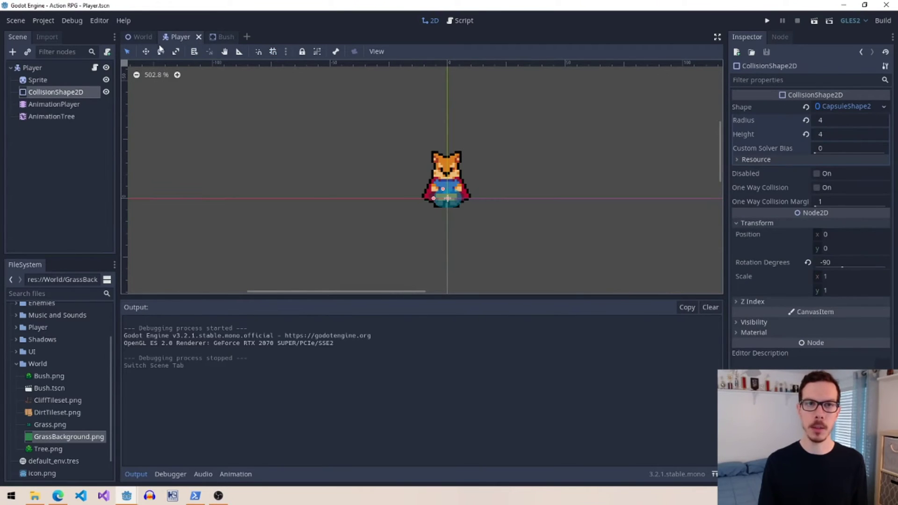
left_click(139, 37)
left_click(187, 38)
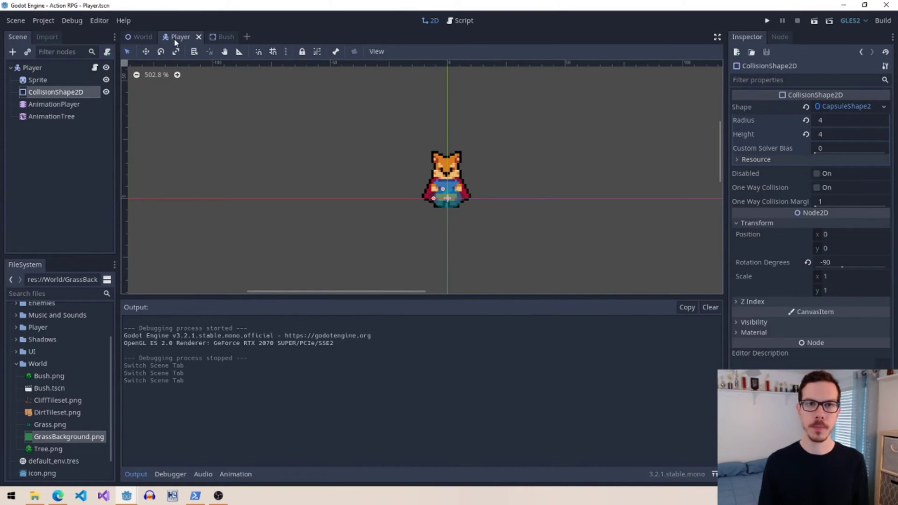
left_click(139, 37)
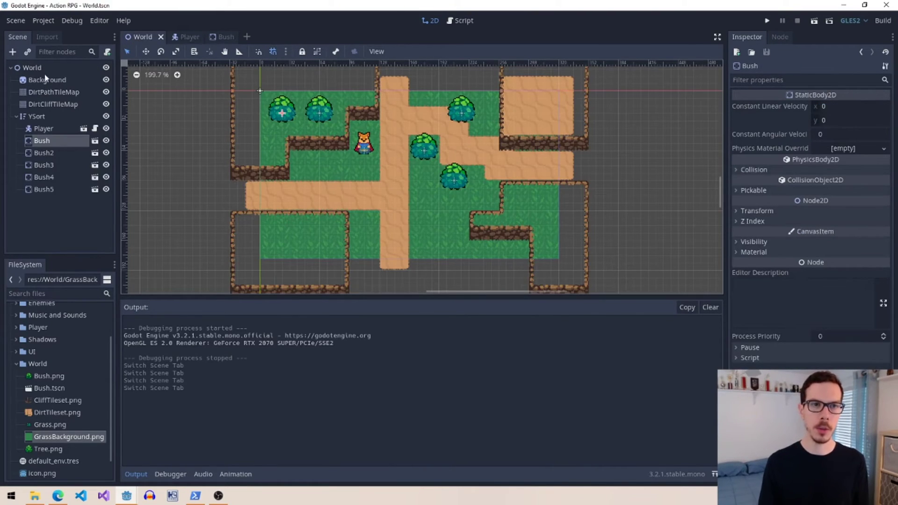
- Inspect the Player, Bush through Bush5 and both tile map nodes, then open Player.gd
left_click(46, 128)
left_click(46, 142)
left_click(46, 154)
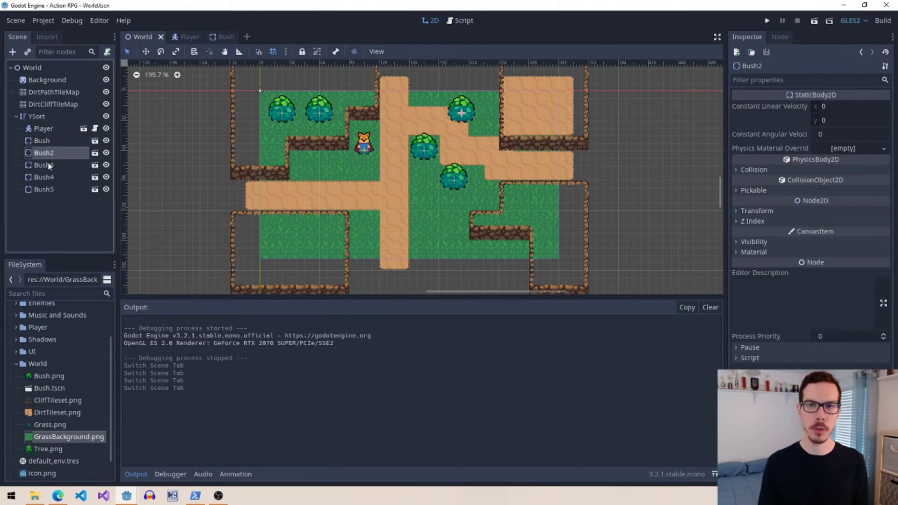
left_click(47, 165)
left_click(47, 178)
left_click(45, 188)
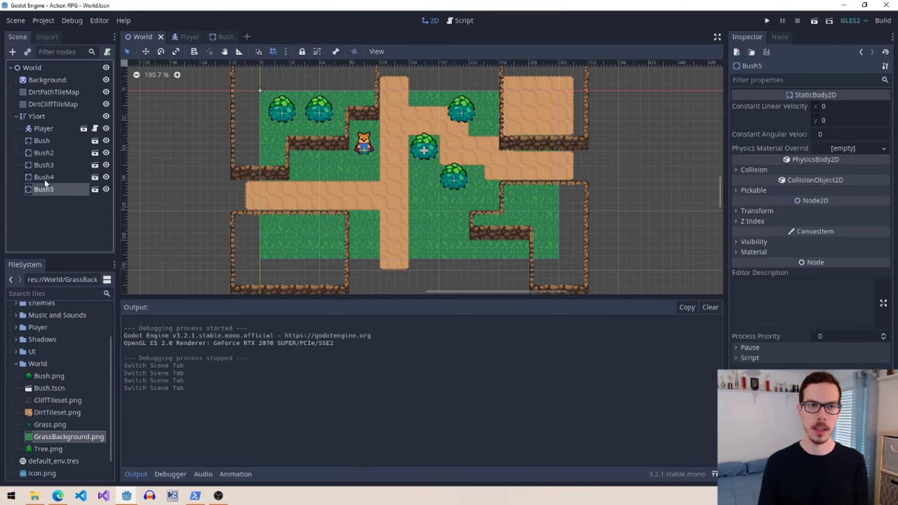
left_click(54, 92)
left_click(53, 105)
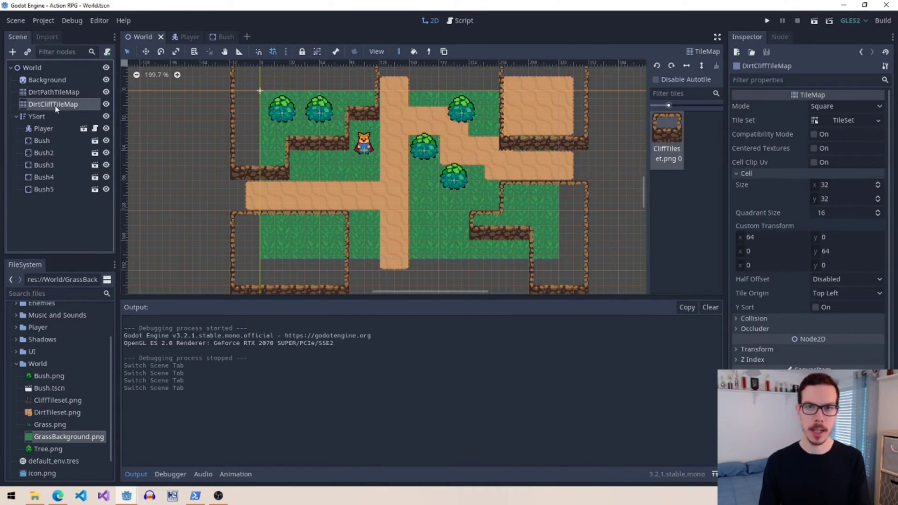
left_click(45, 130)
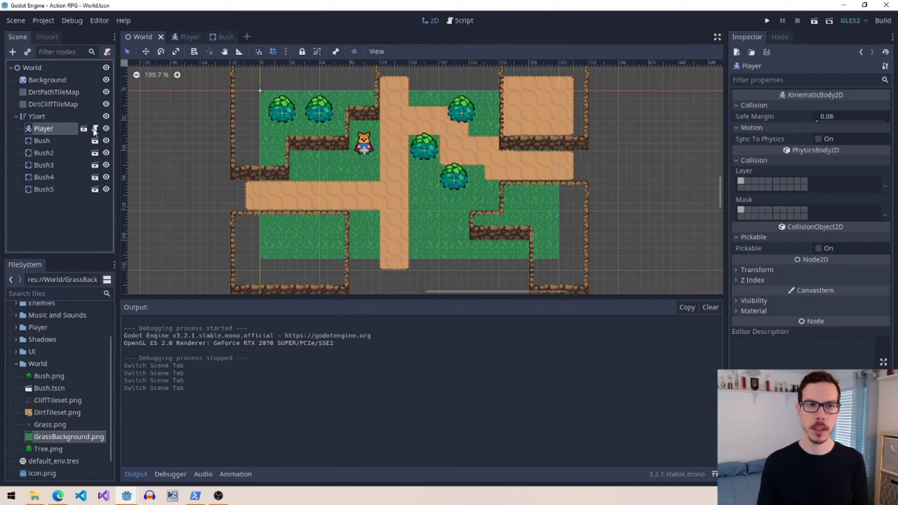
left_click(95, 129)
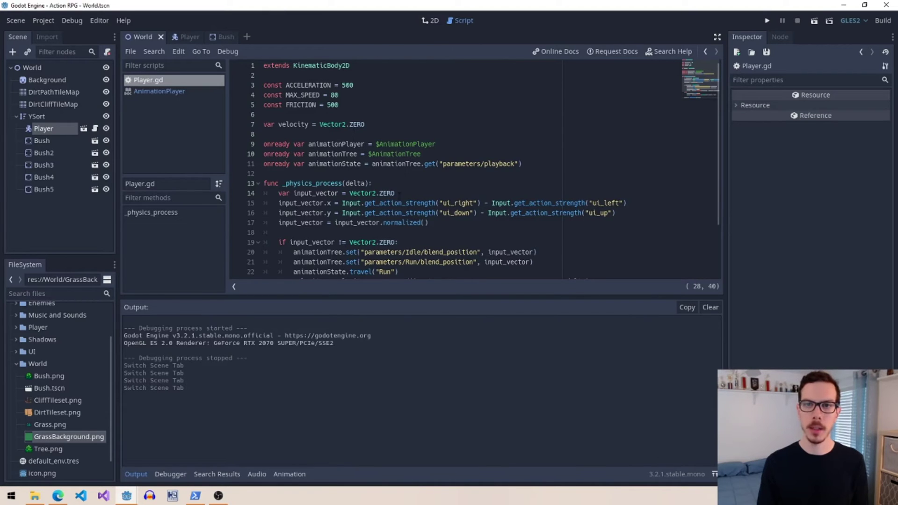
scroll(424, 193, "down", 3)
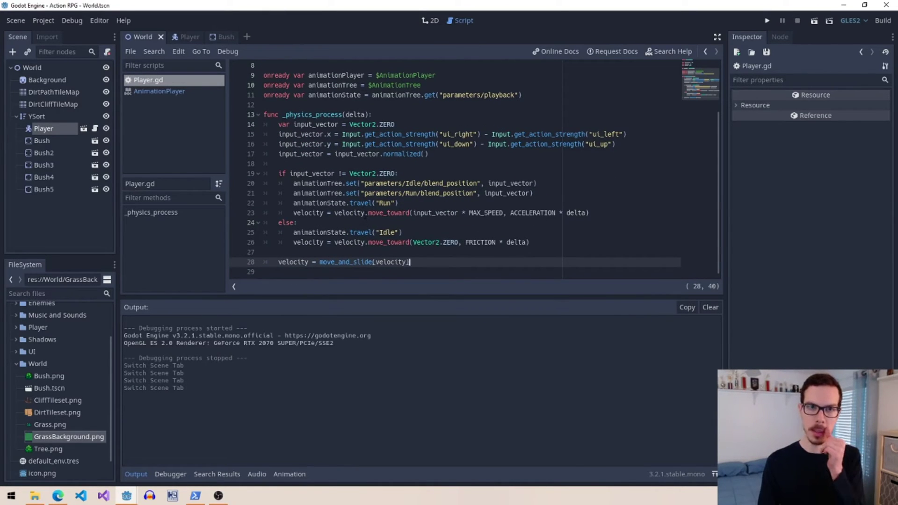
scroll(366, 213, "up", 3)
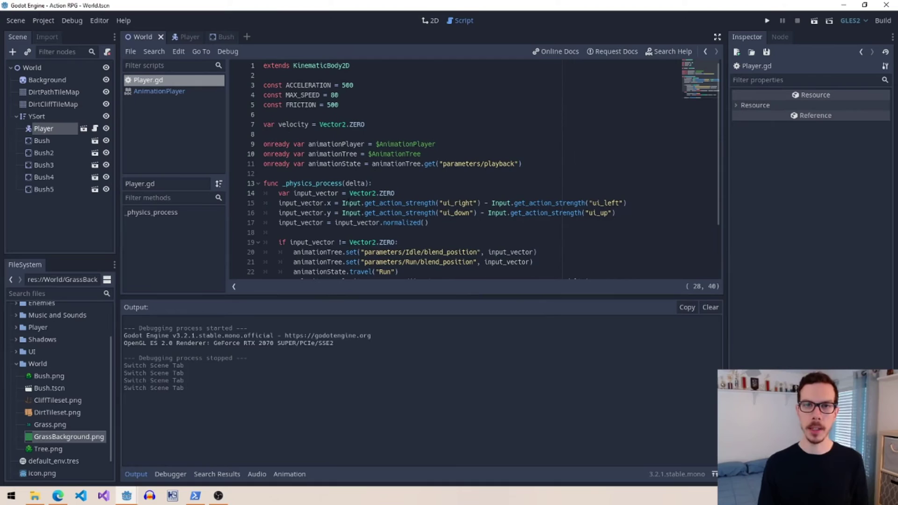
scroll(341, 172, "down", 3)
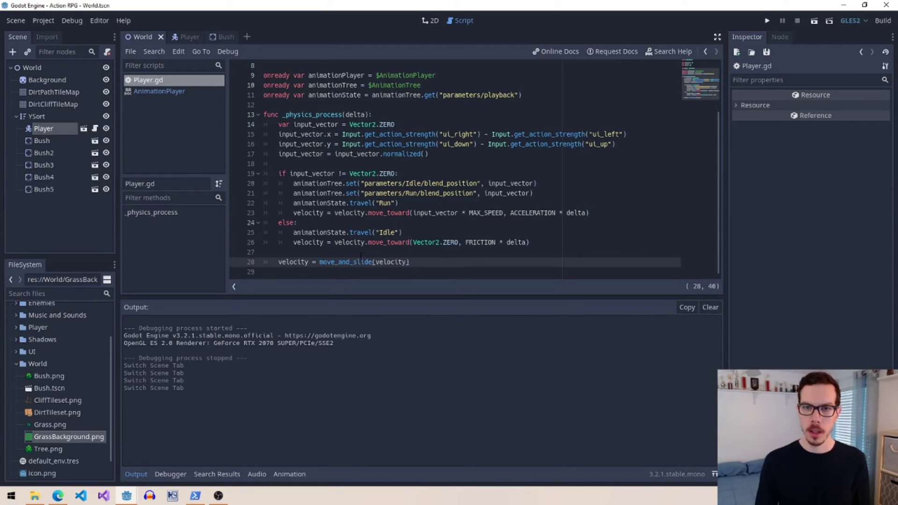
scroll(425, 226, "up", 3)
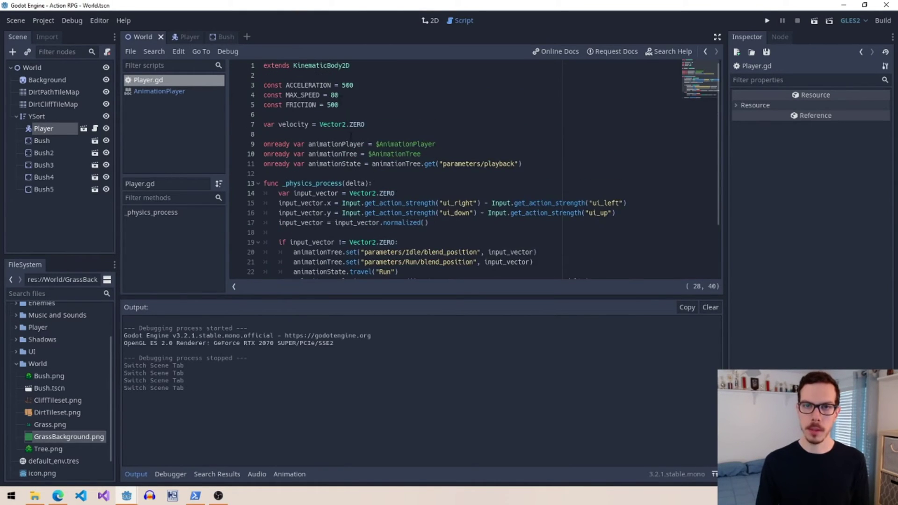
scroll(425, 226, "down", 3)
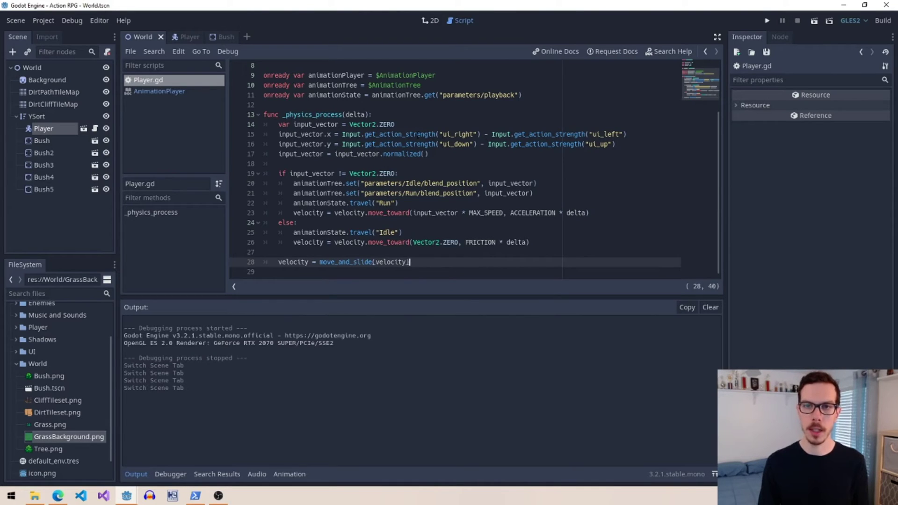
- Review the input code, movement if/else block and line 28's velocity = move_and_slide(velocity)
left_click_drag(332, 134, 512, 135)
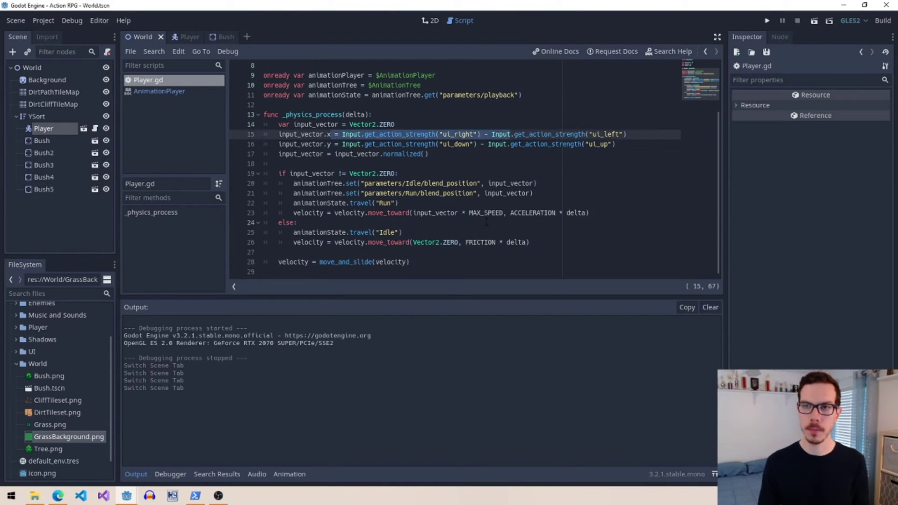
left_click(447, 213)
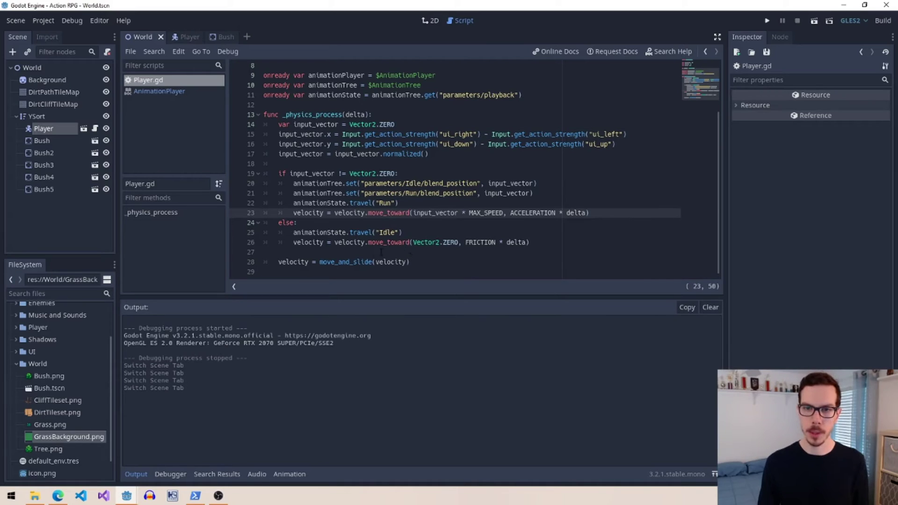
left_click_drag(420, 263, 279, 263)
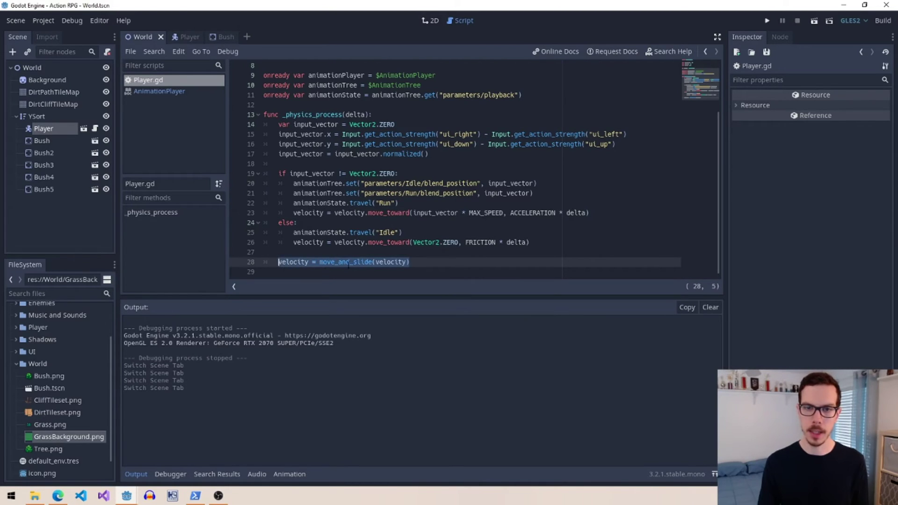
left_click_drag(373, 263, 320, 263)
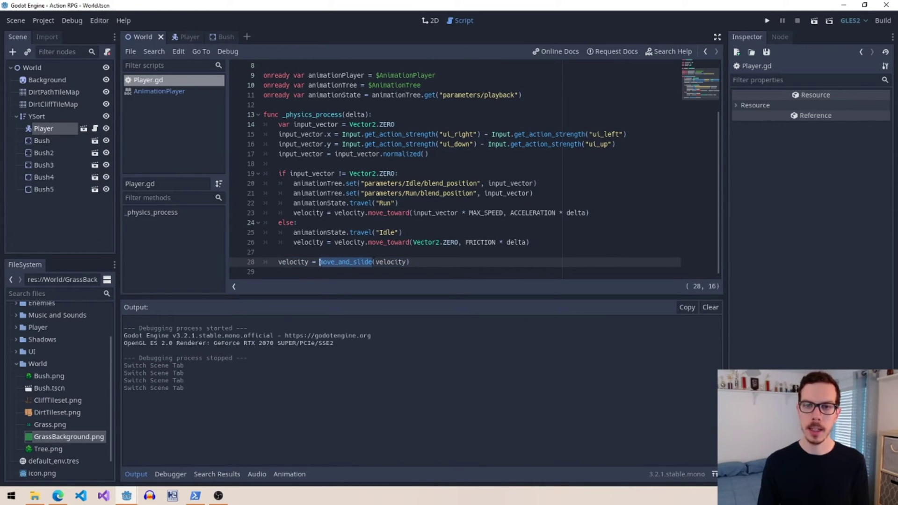
left_click(374, 262)
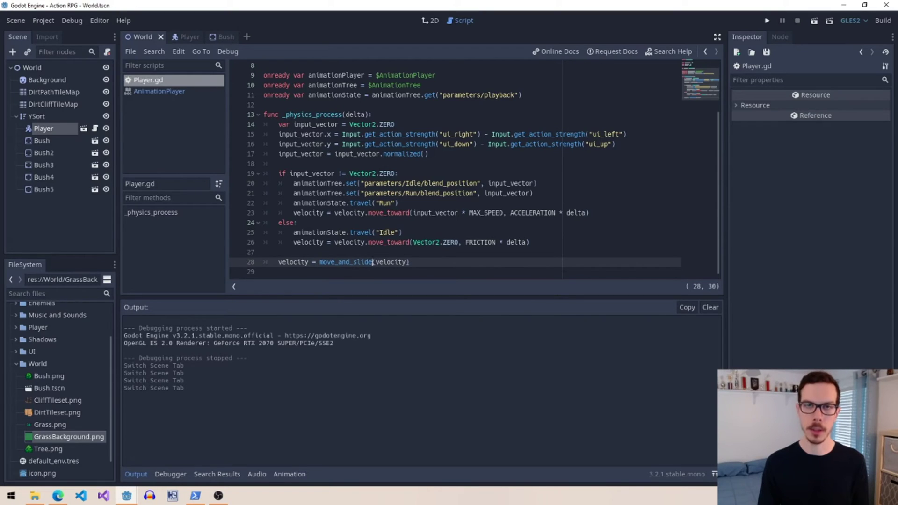
left_click_drag(373, 263, 358, 262)
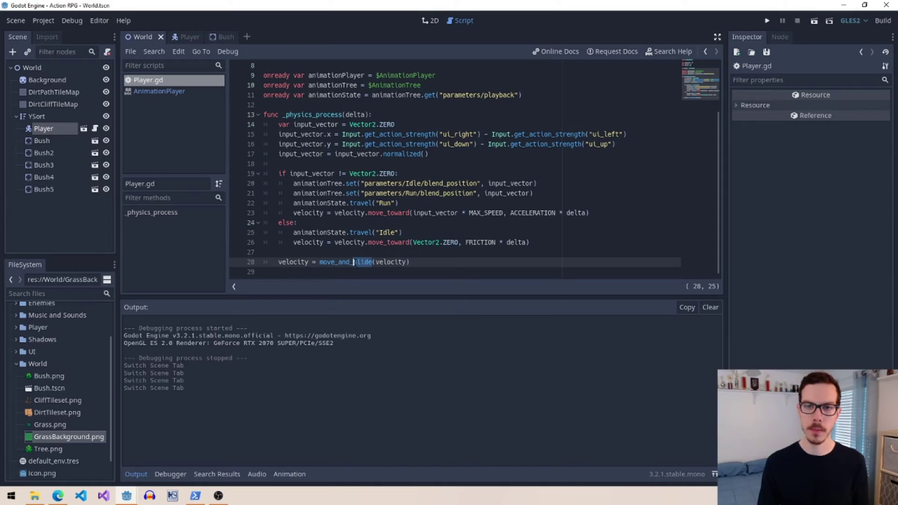
left_click(423, 256)
left_click_drag(450, 242, 384, 174)
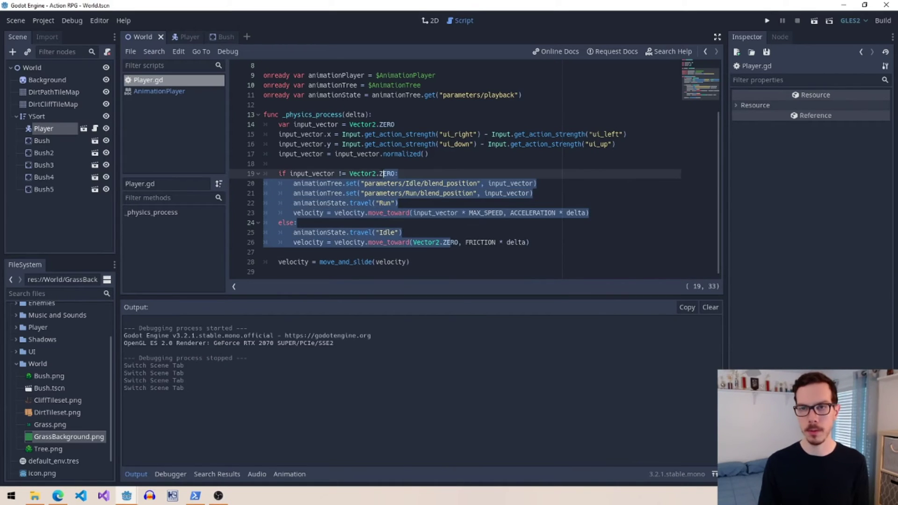
left_click(417, 263)
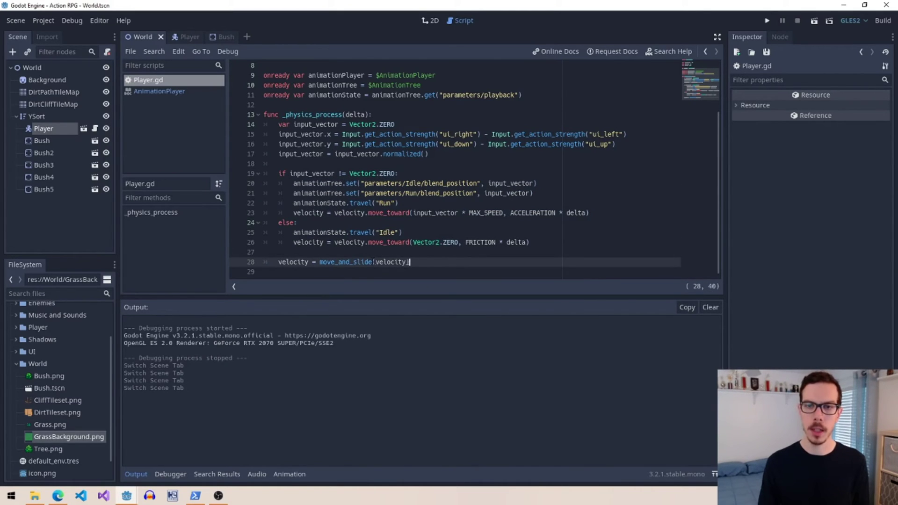
left_click_drag(372, 262, 358, 262)
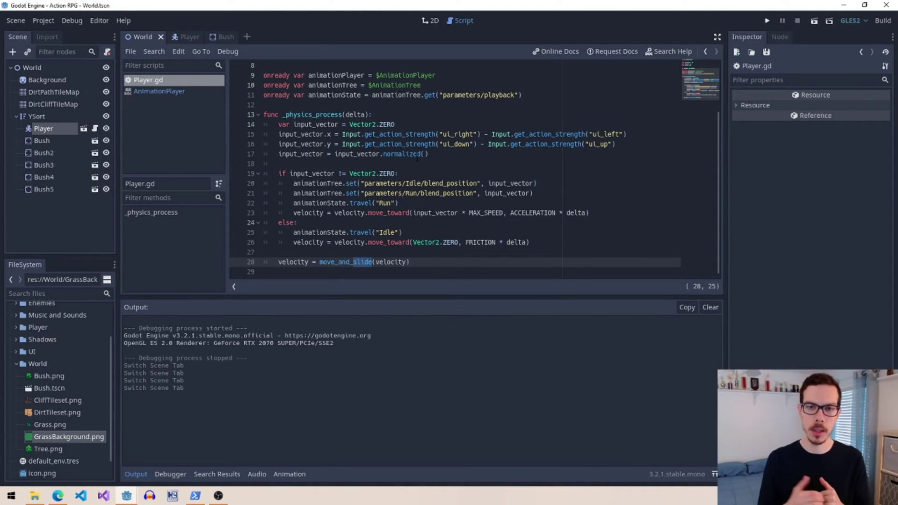
left_click(379, 262)
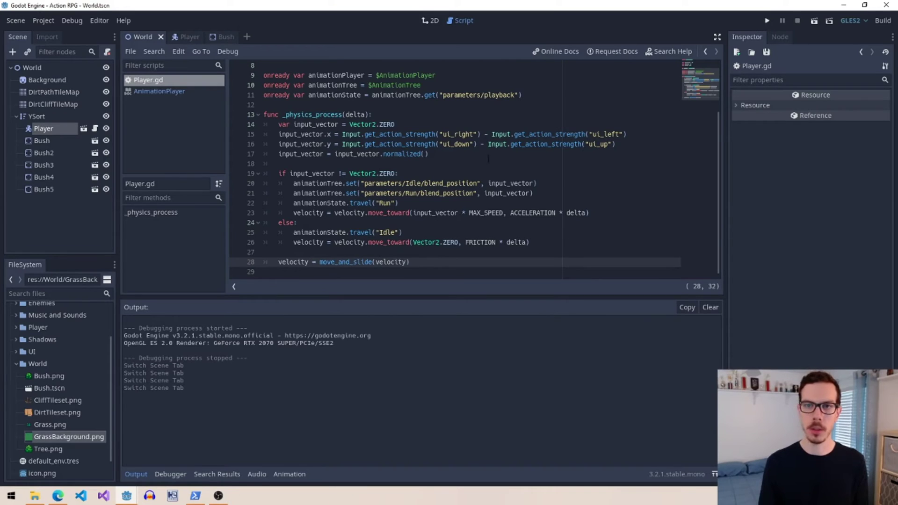
- Scroll through the script and switch to the Player scene
scroll(451, 218, "up", 3)
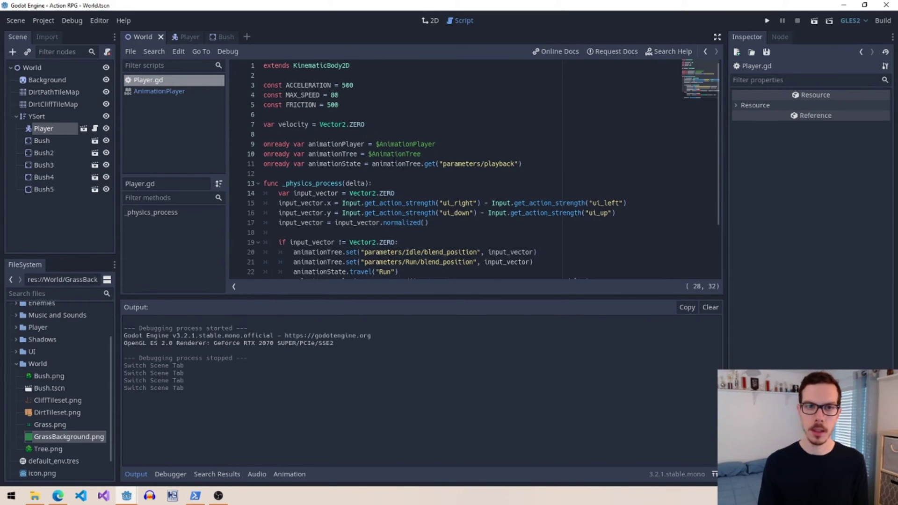
scroll(390, 174, "down", 3)
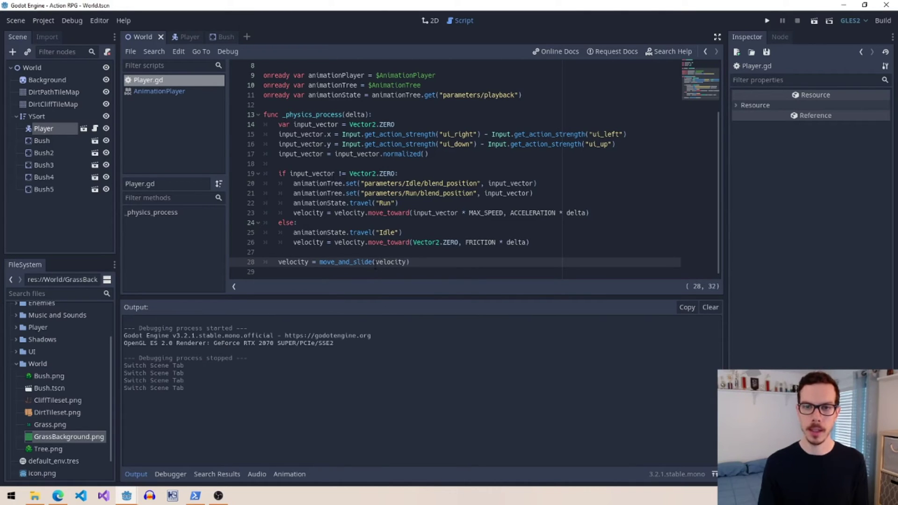
left_click(179, 38)
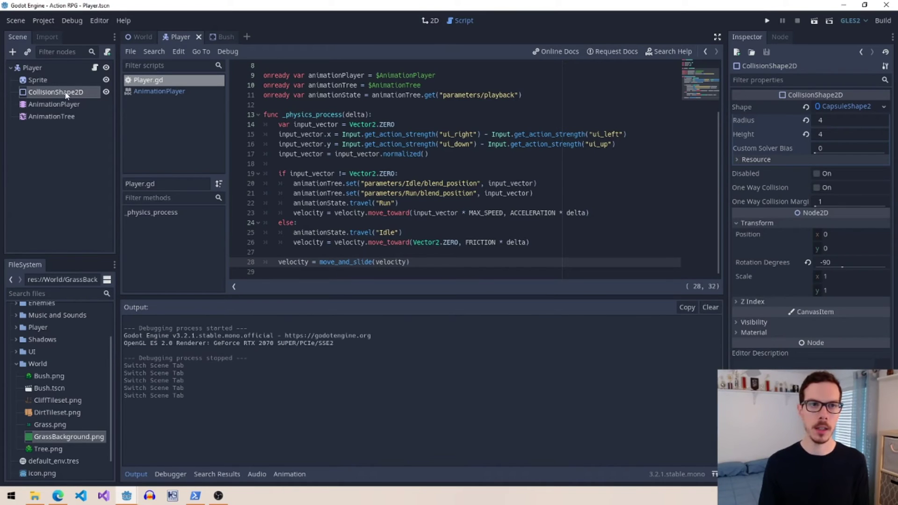
- Select the Player's CollisionShape2D and zoom the 2D view in on the capsule at its feet
left_click(49, 95)
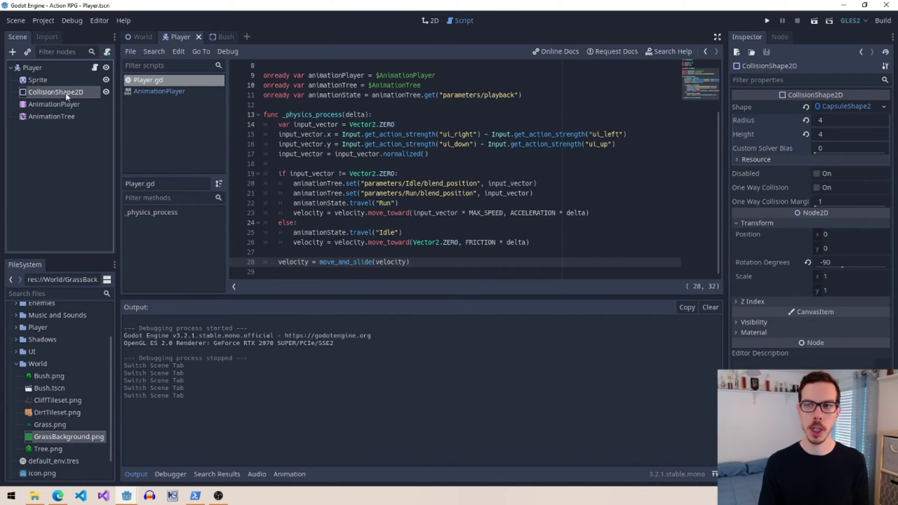
left_click(428, 20)
scroll(486, 184, "up", 6)
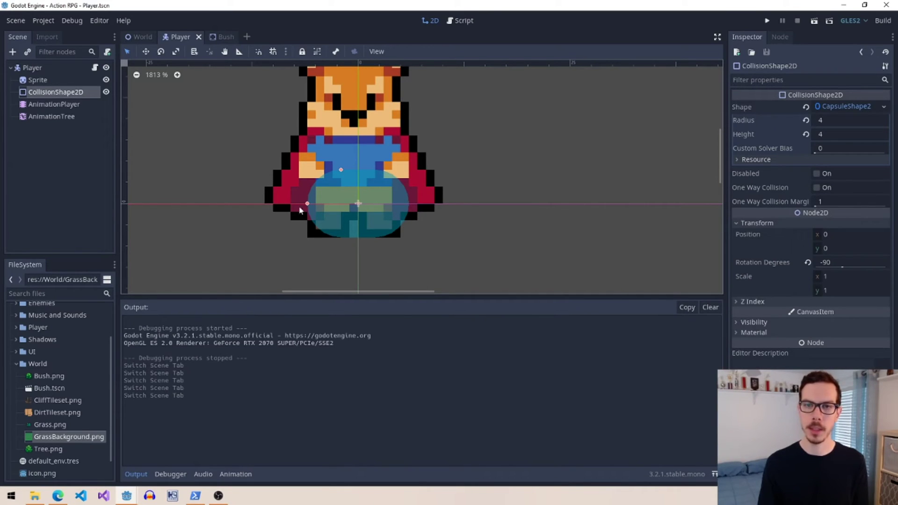
left_click(768, 21)
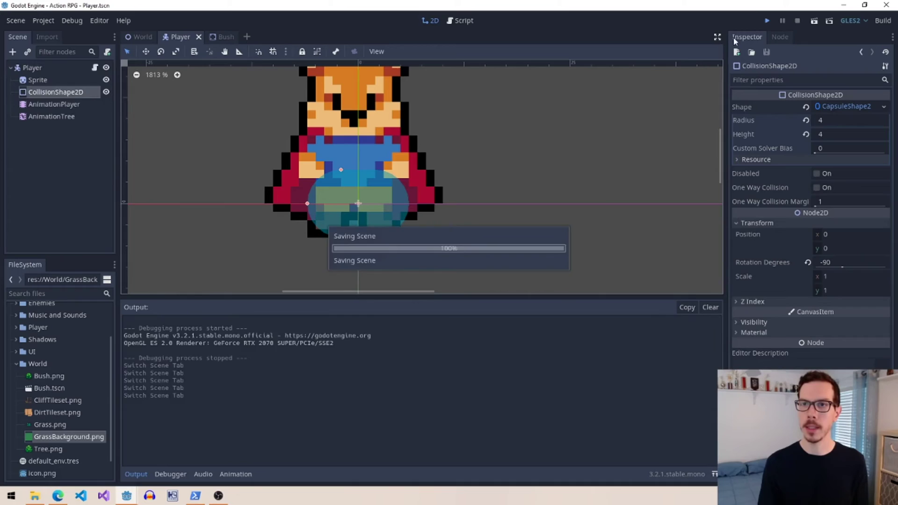
key("Up")
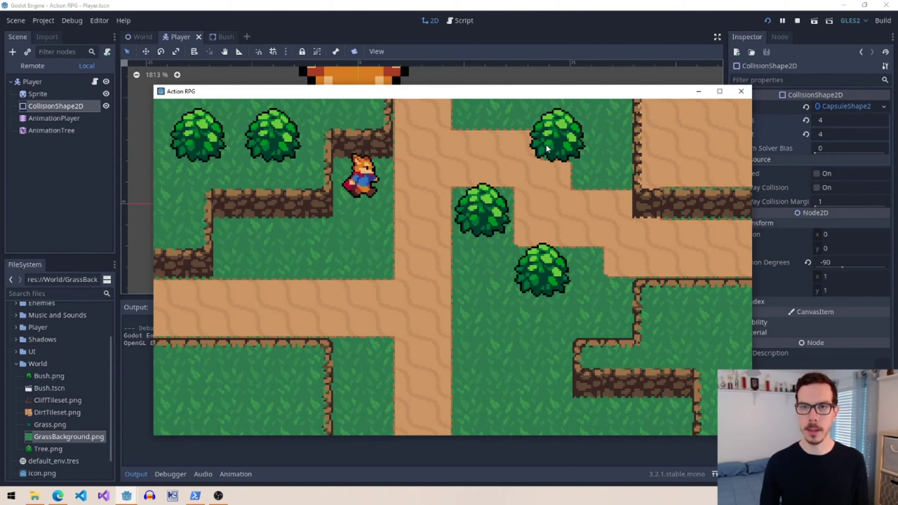
key("Right")
key("Down")
key("Up")
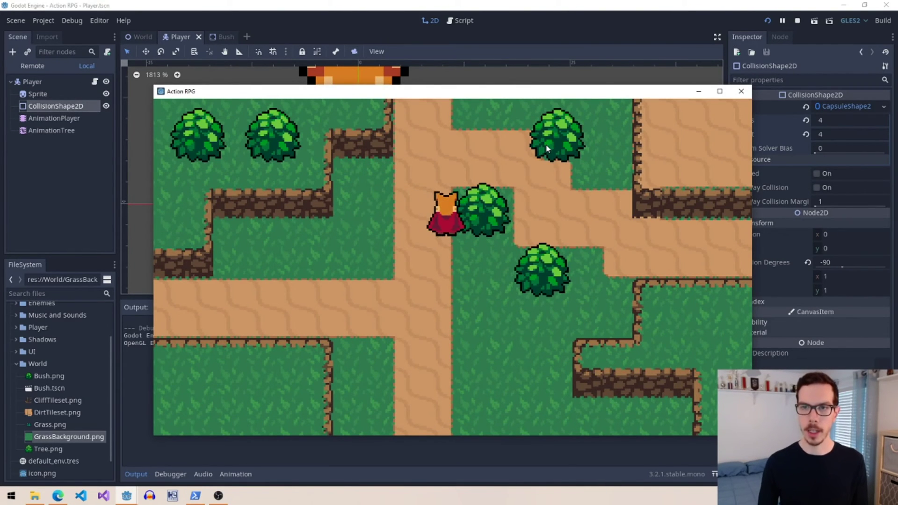
key("Right")
key("Left")
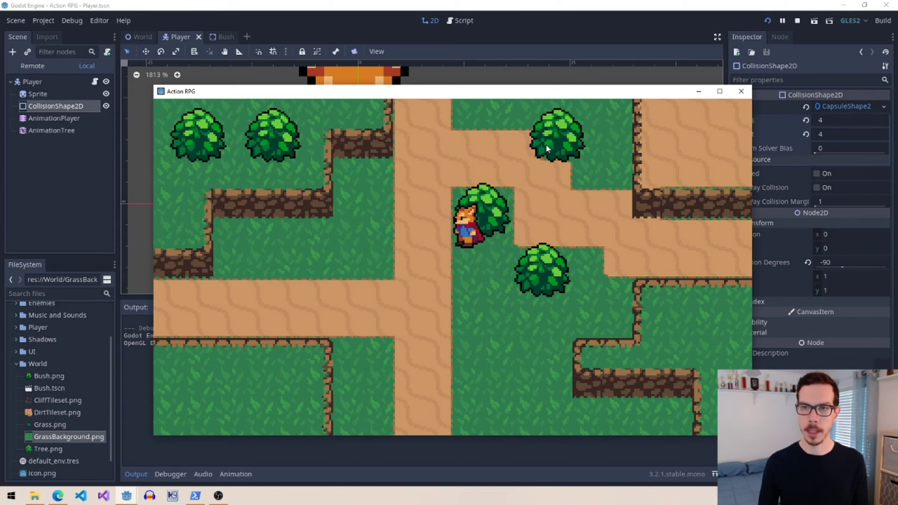
key("Down")
key("Right")
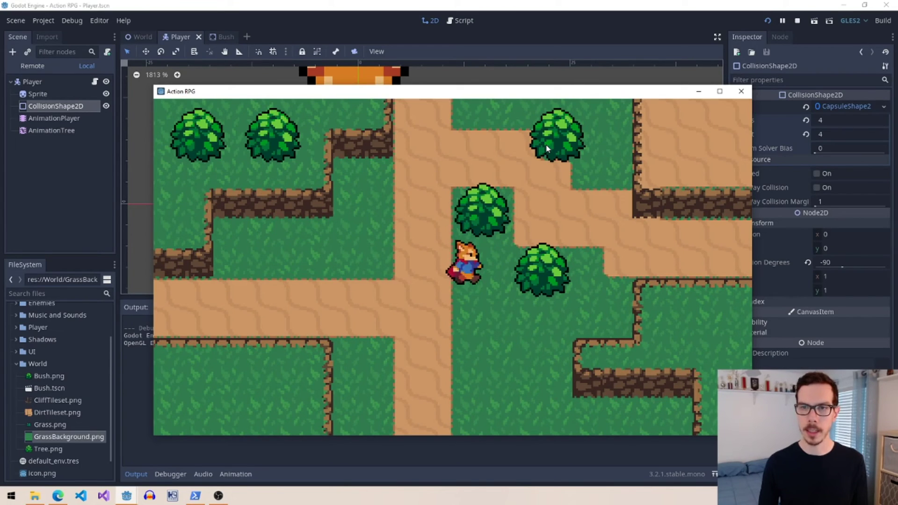
key("Up")
key("Right")
key("Up")
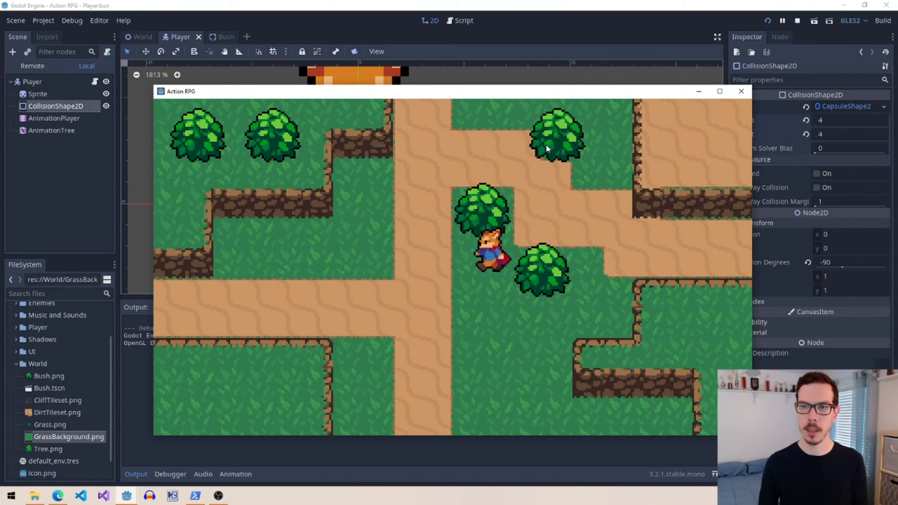
key("Left")
key("Right")
key("Up")
key("Right")
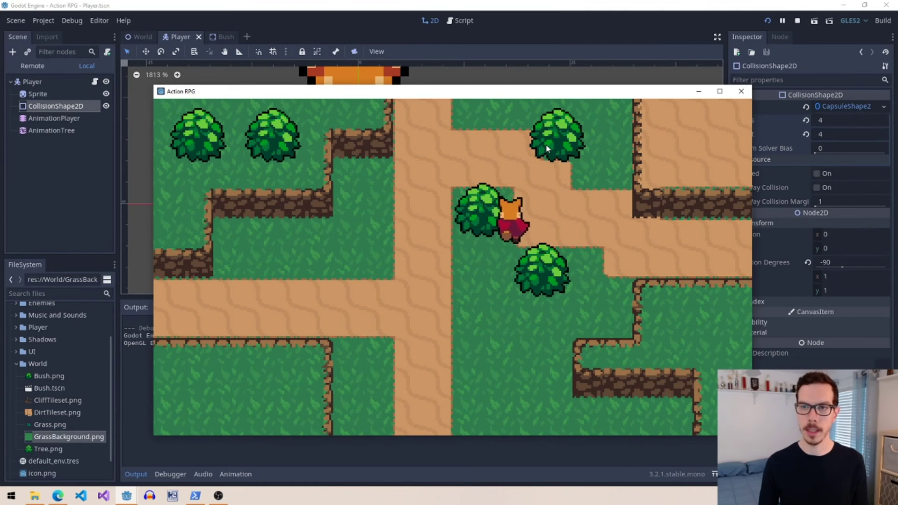
key("Up")
key("Left")
key("Left")
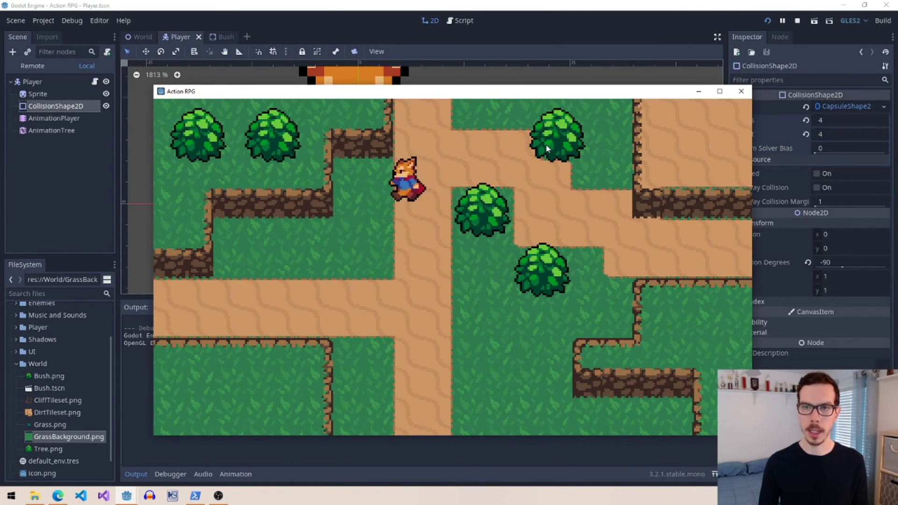
key("Right")
key("Left")
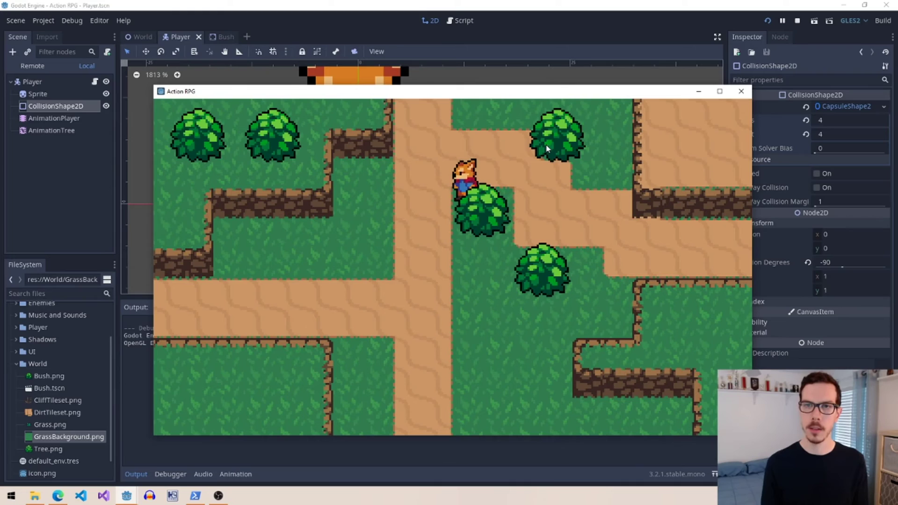
left_click(741, 91)
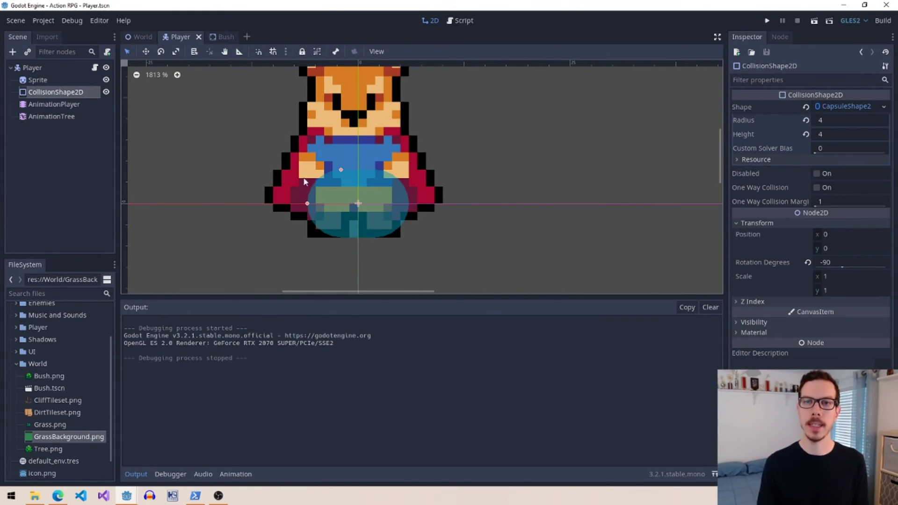
- Check the Bush scene's collision capsule, undoing an accidental height change
left_click(219, 40)
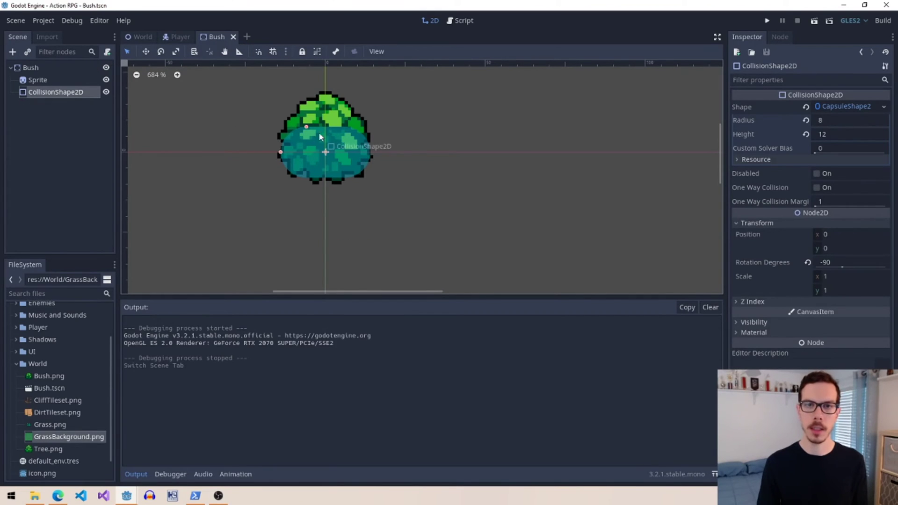
left_click(139, 37)
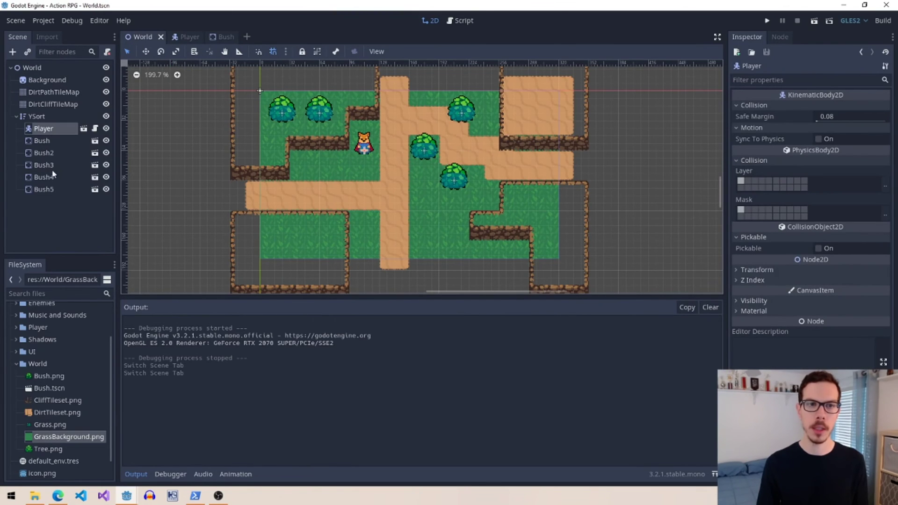
left_click(216, 38)
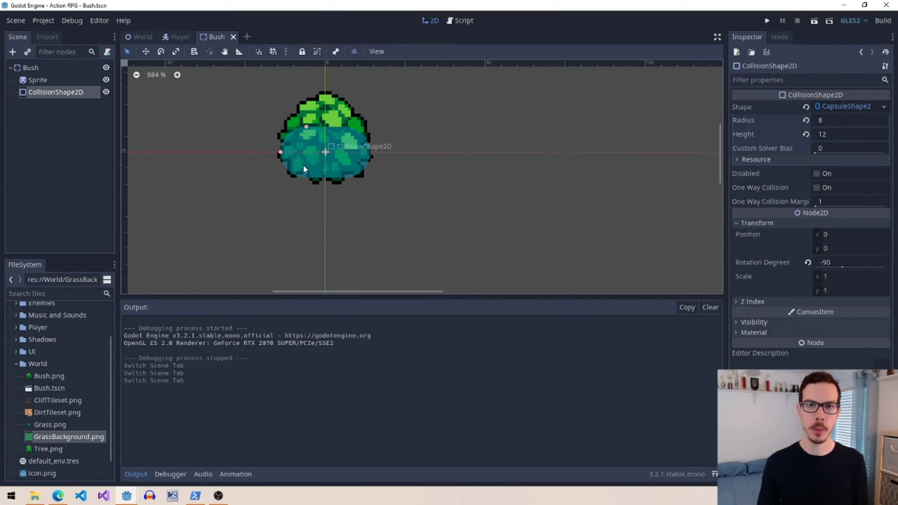
mouse_move(280, 152)
left_mouse_down()
mouse_move(286, 159)
mouse_move(280, 153)
left_mouse_up()
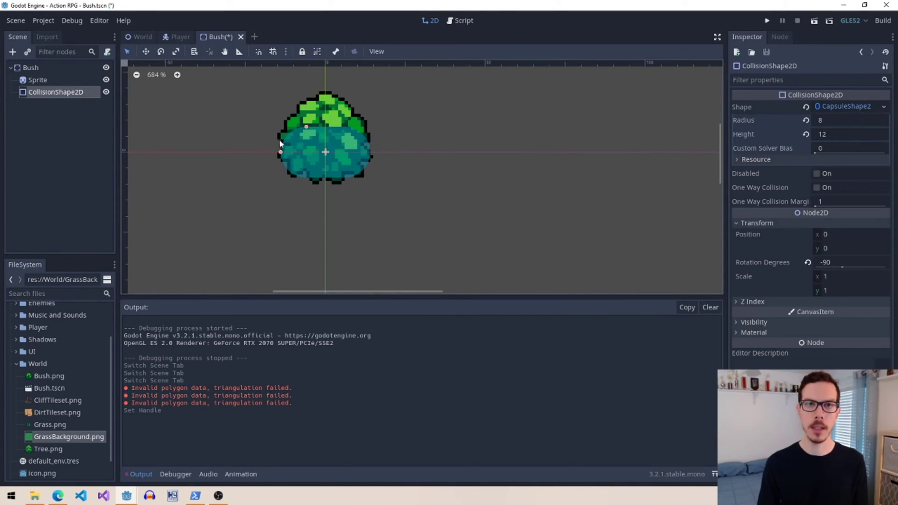
key("ctrl+z")
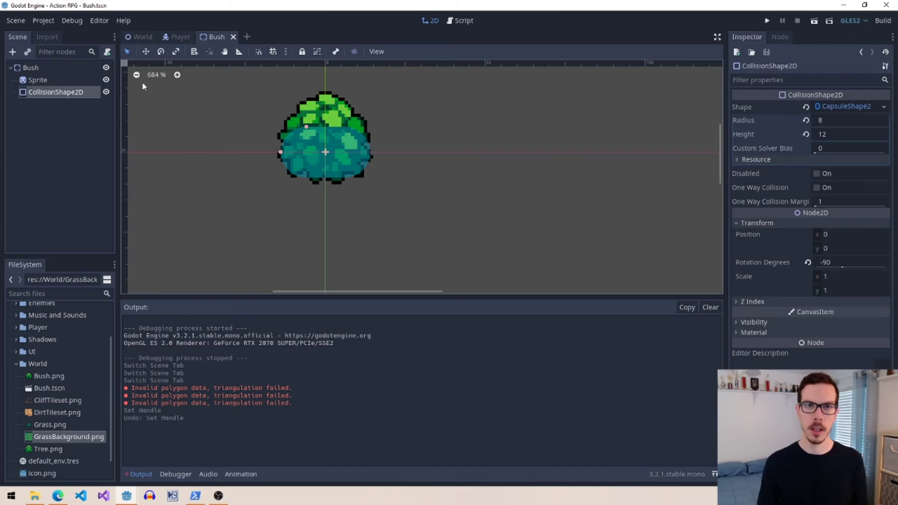
- Return to the World scene and select DirtPathTileMap
left_click(176, 37)
left_click(215, 38)
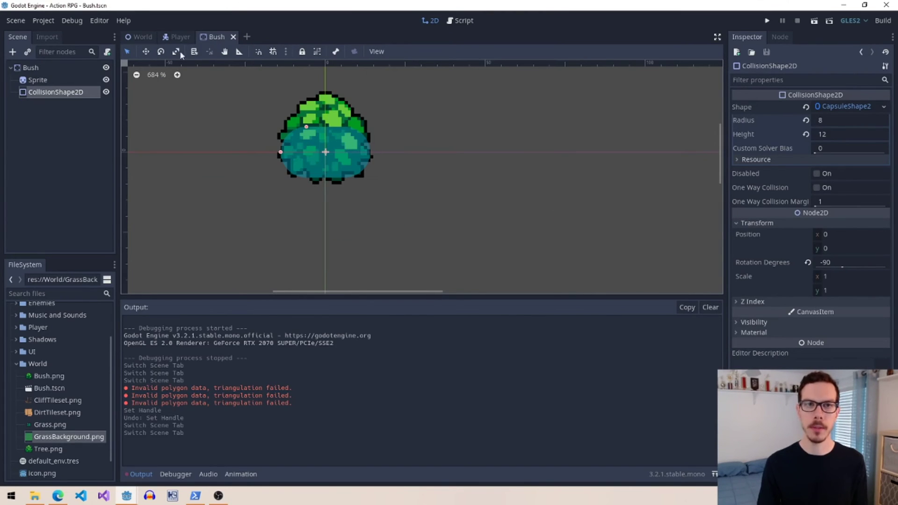
left_click(138, 38)
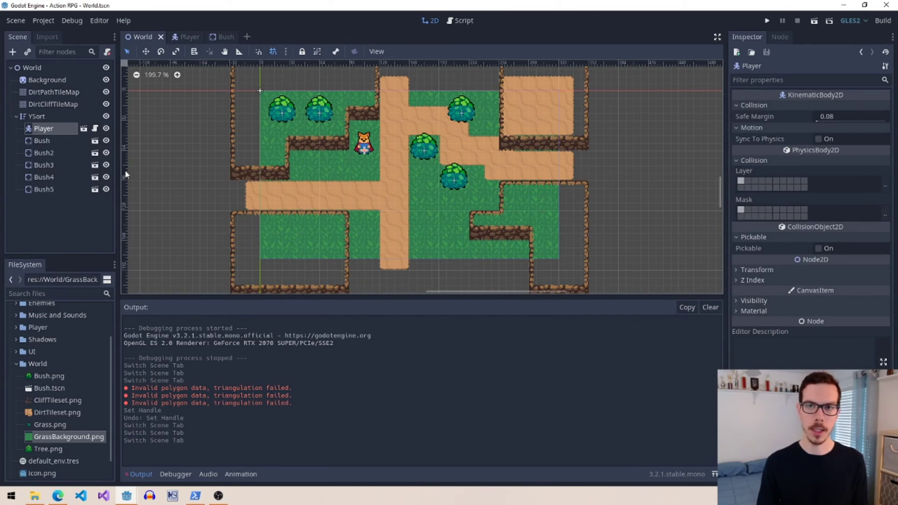
left_click(53, 93)
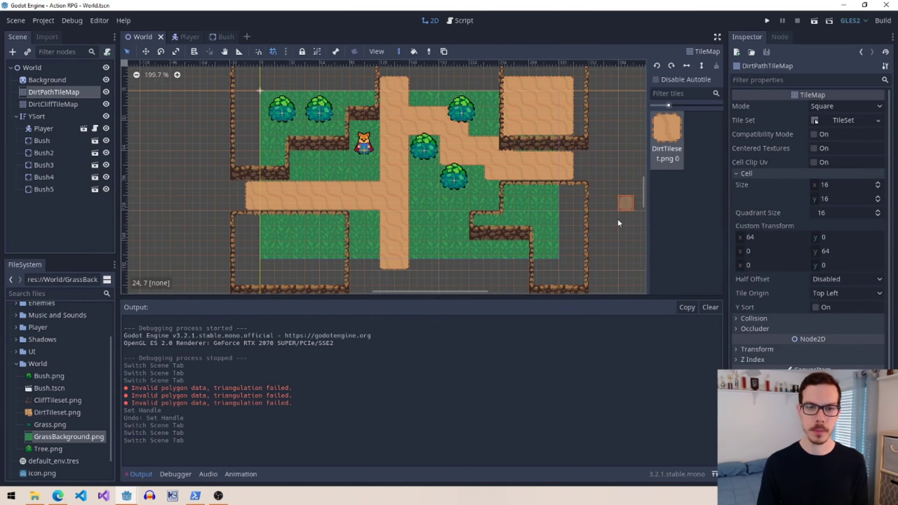
- Review the DirtTileset tile's collision shapes, then run the game again
left_click(844, 122)
left_click(187, 323)
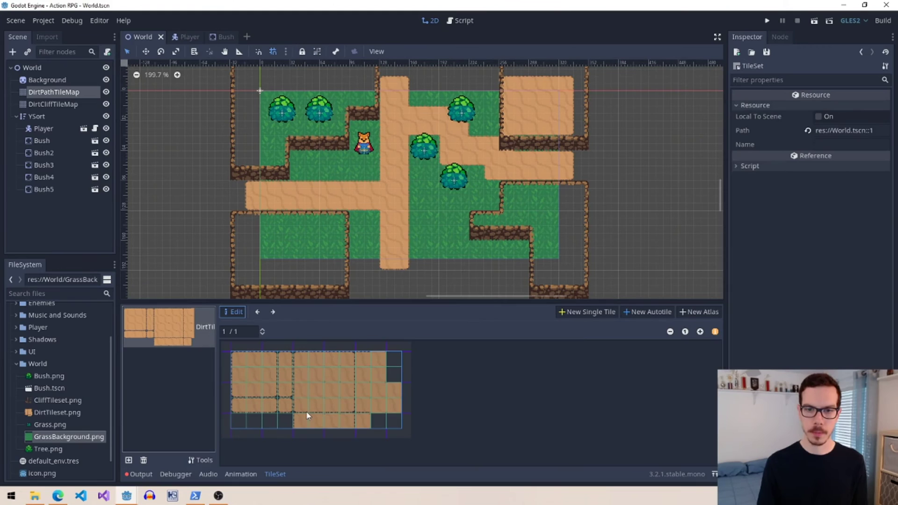
left_click(301, 396)
left_click(282, 330)
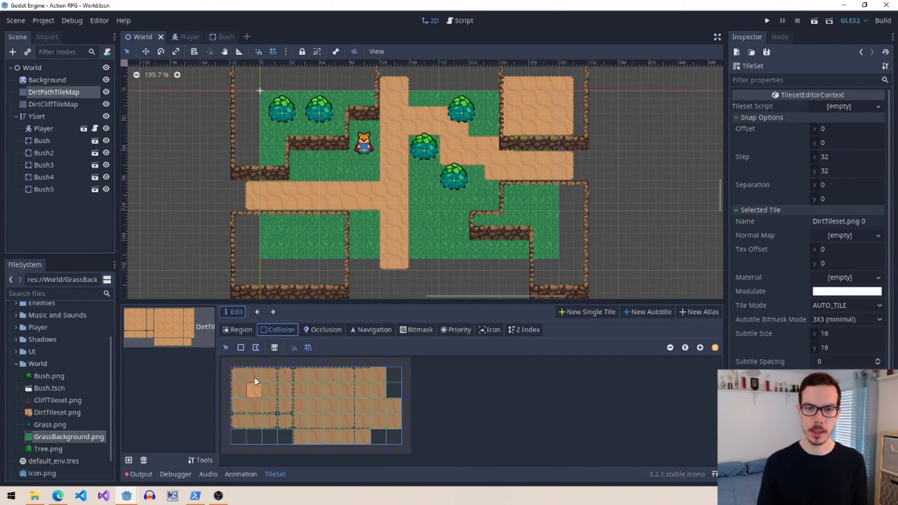
left_click(270, 435)
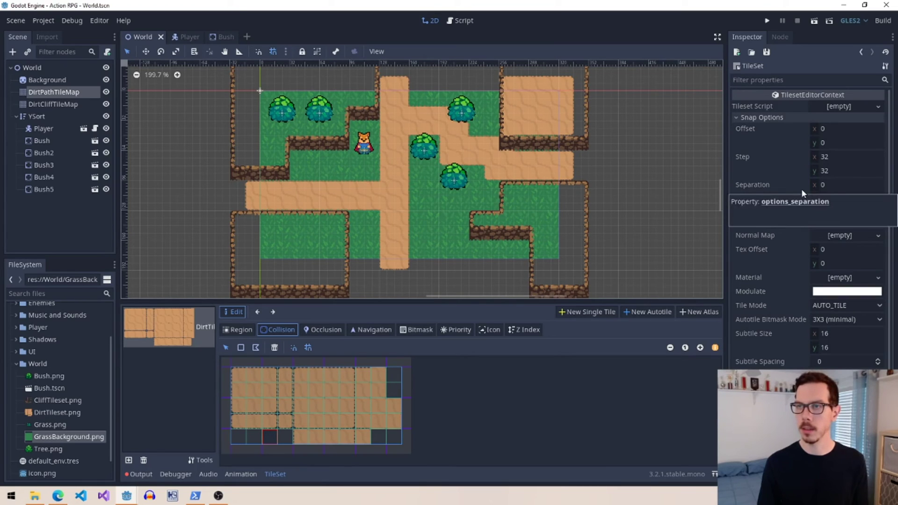
left_click(767, 21)
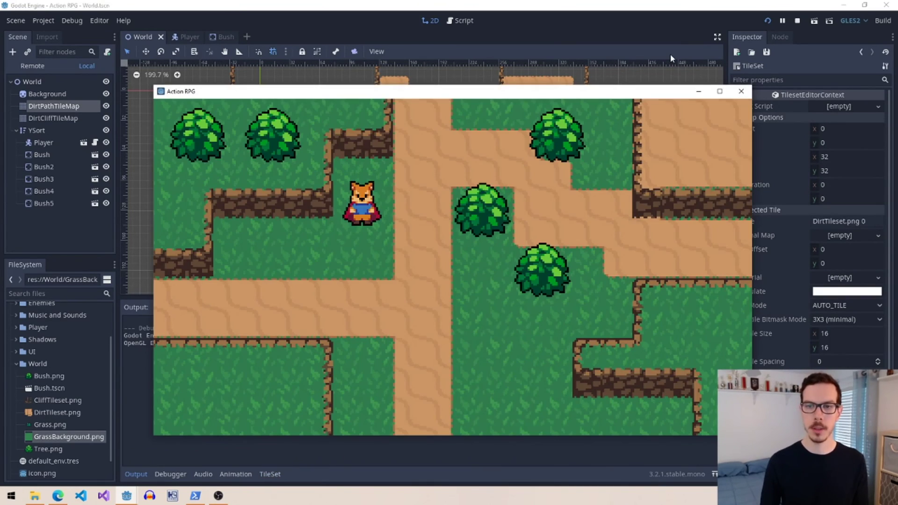
- Push the player against the bush from several directions
key("Right")
key("Up")
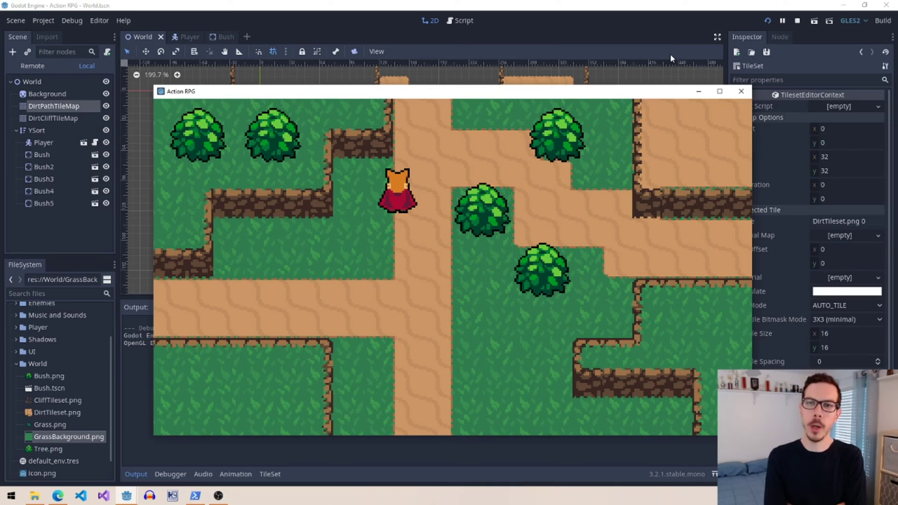
key("Down")
key("Right")
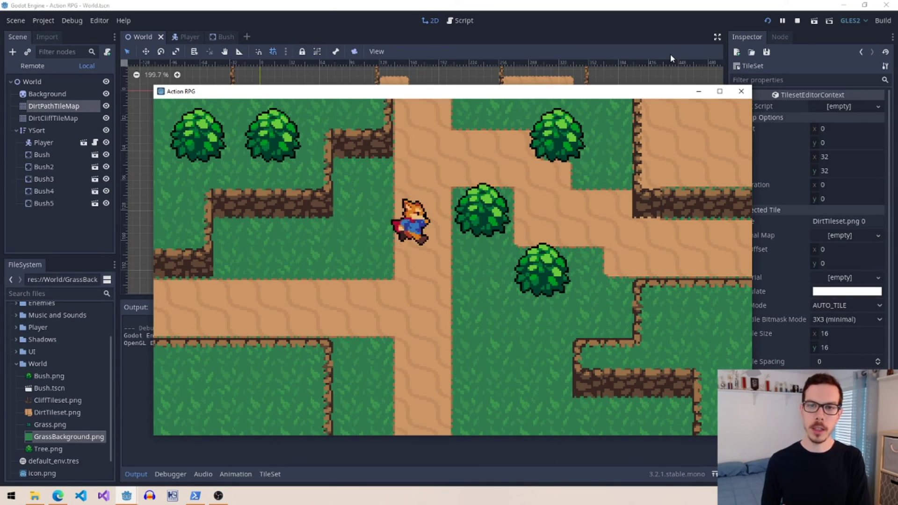
key("Up")
key("Down")
key("Right")
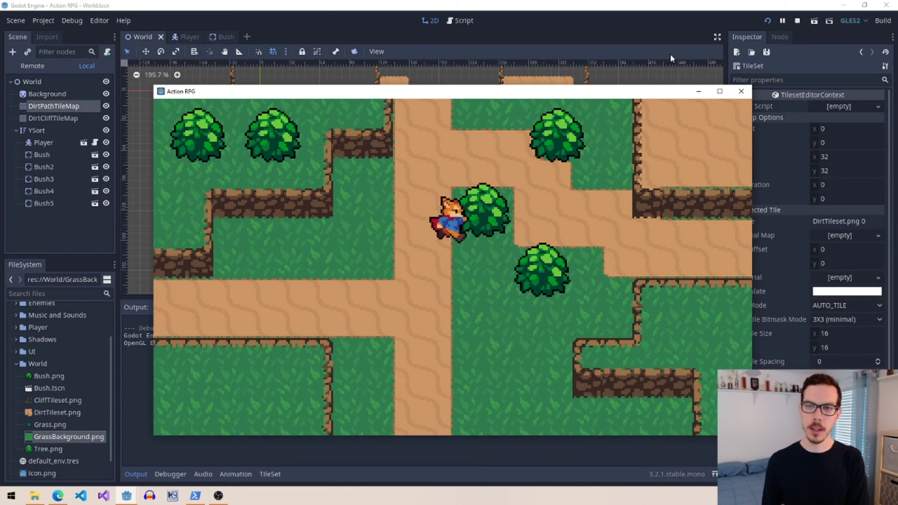
key("Up")
key("Down")
key("Right")
key("Up")
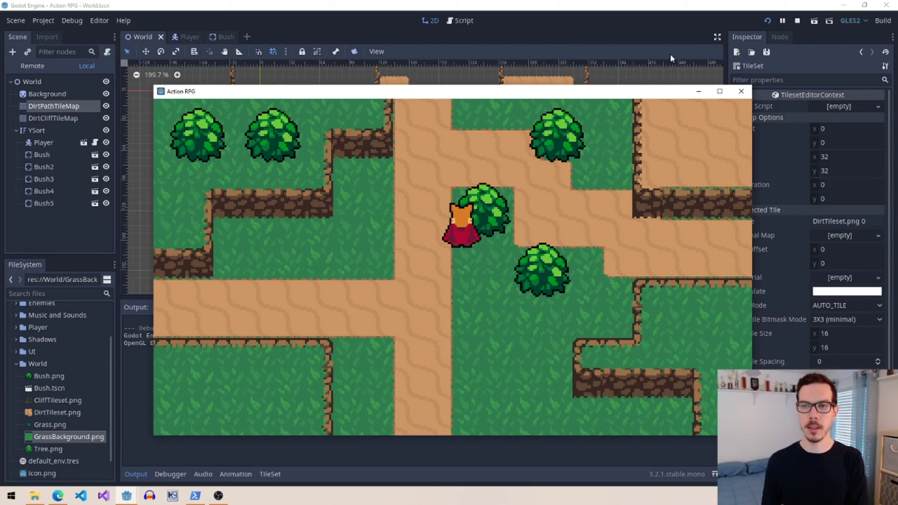
key("Right")
key("Down")
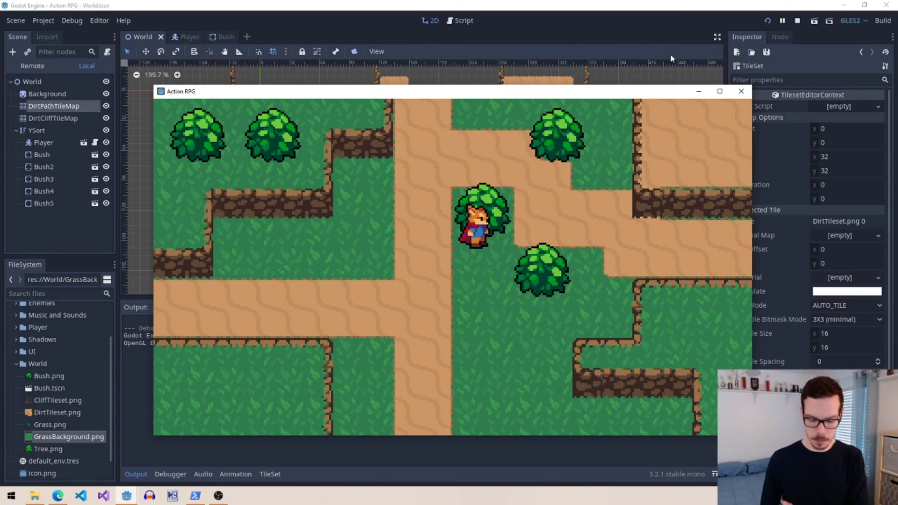
key("Right")
key("Left")
key("Up")
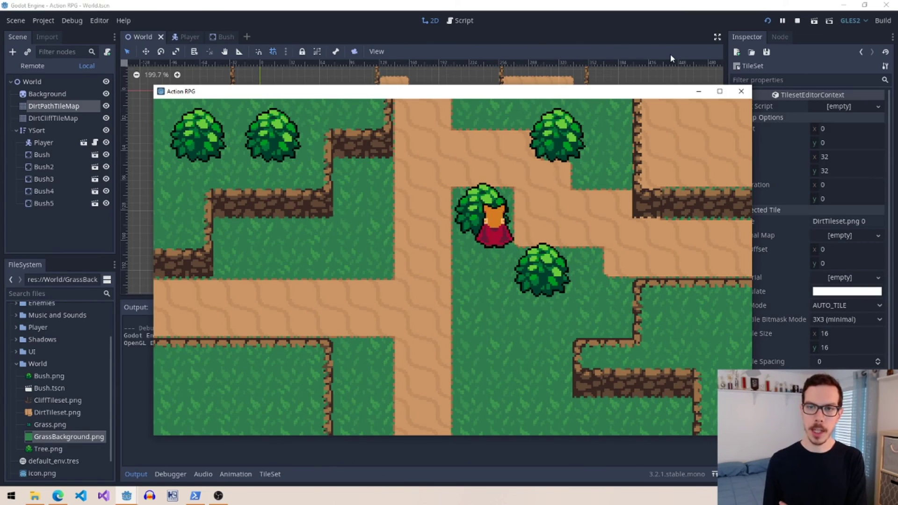
key("Right")
- Walk the player above and beside the bush to check its draw order
key("Up")
key("Left")
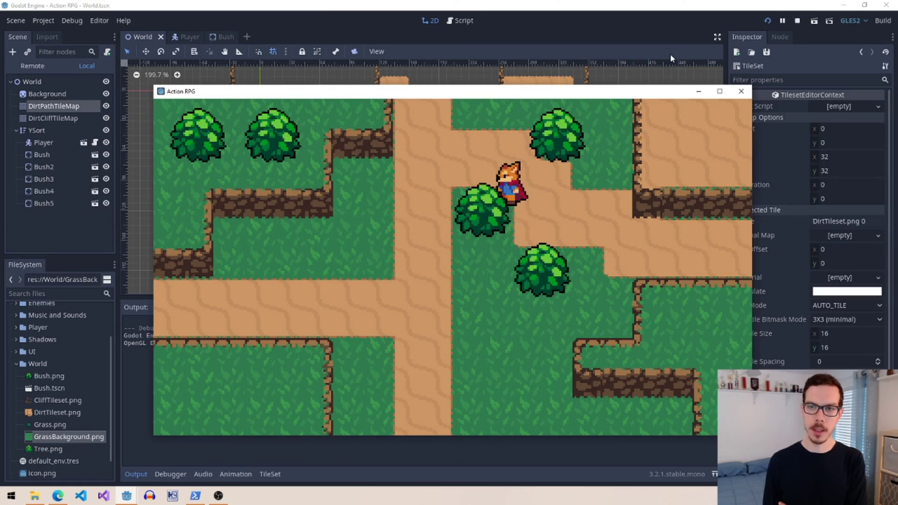
key("Left")
key("Down")
key("Up")
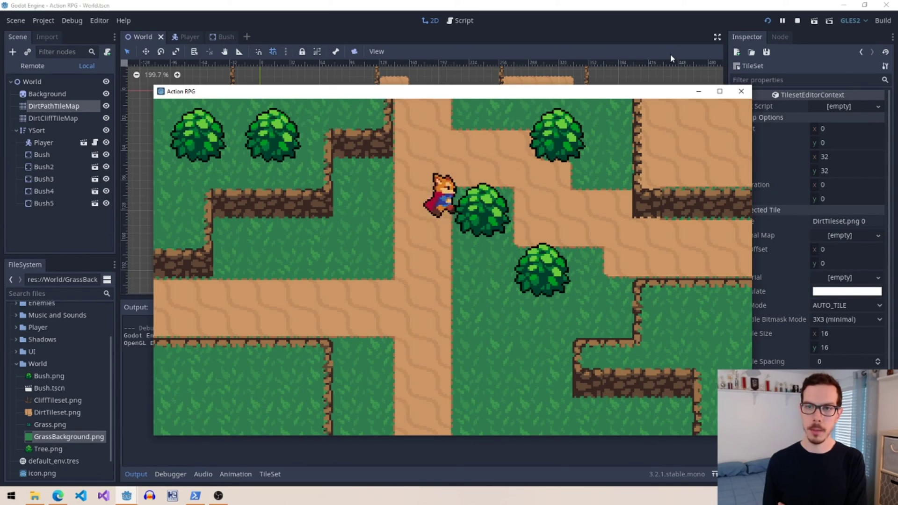
key("Right")
key("Left")
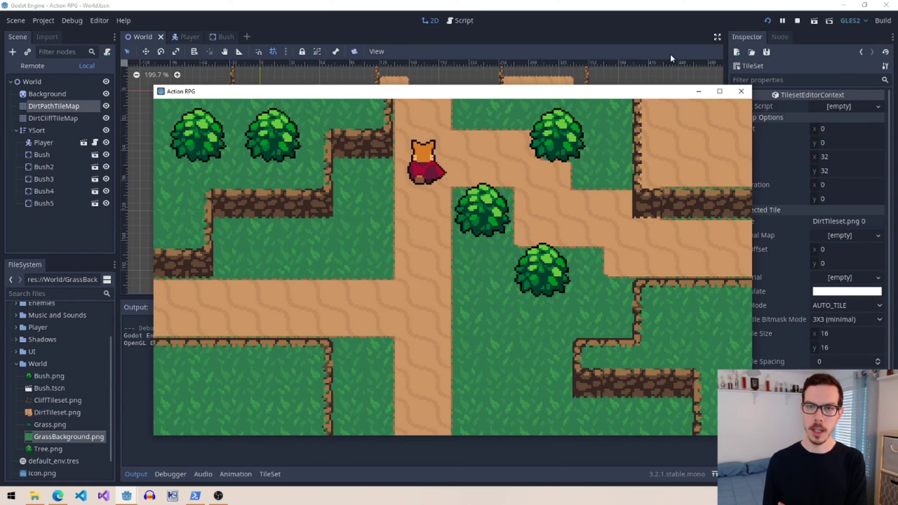
key("Down")
key("Left")
- Walk the player along the cliff, pushing up against the ledge, then onto the dirt path
key("Up")
key("Left")
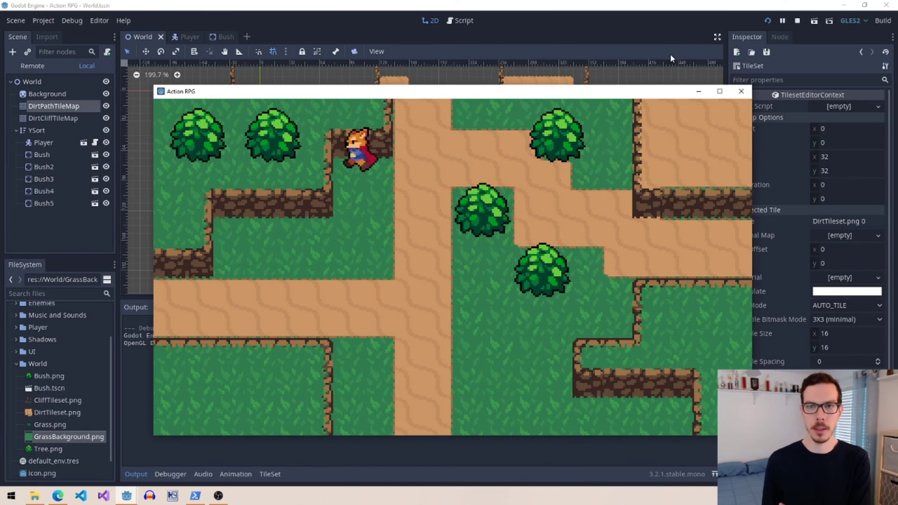
key("Down")
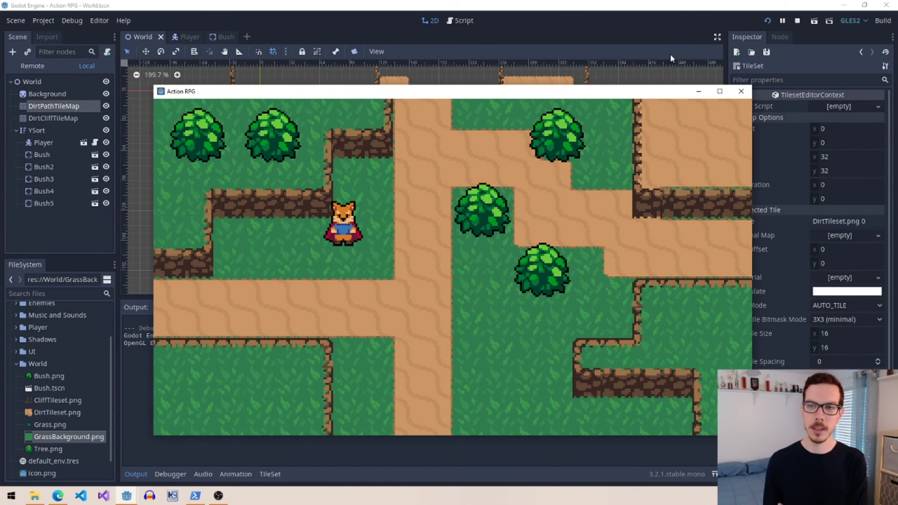
key("Left")
key("Up")
key("Down")
key("Up")
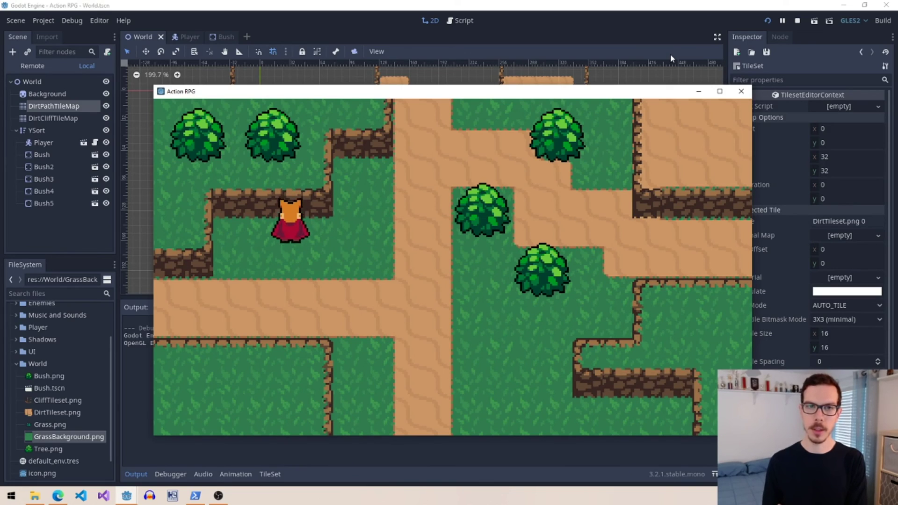
key("Up")
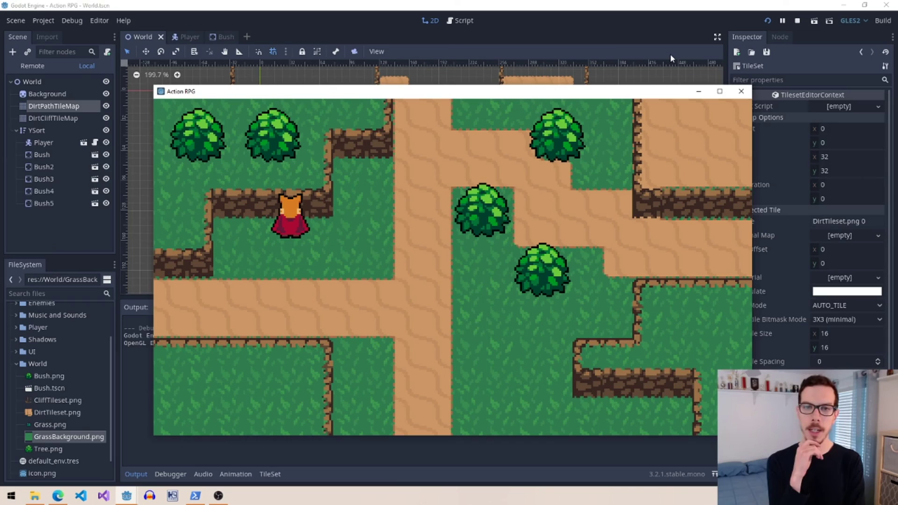
key("Right")
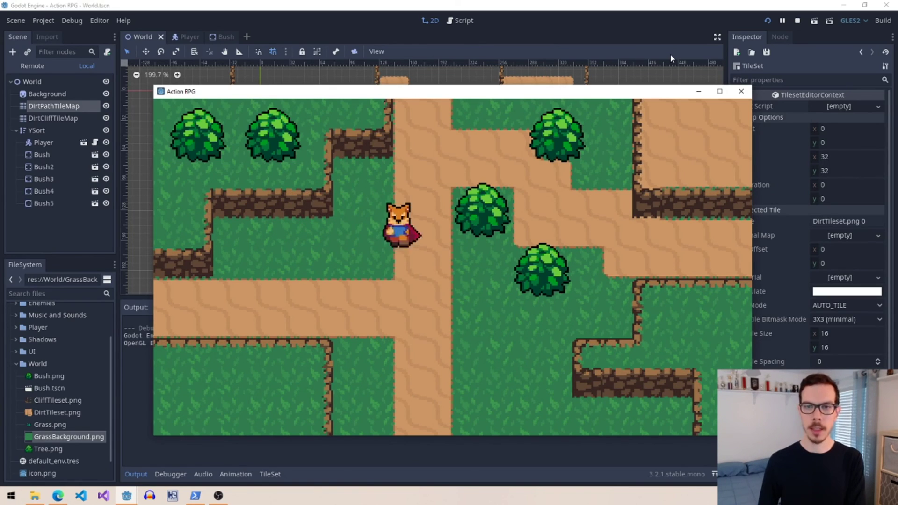
key("Down")
key("Up")
key("Up")
key("Left")
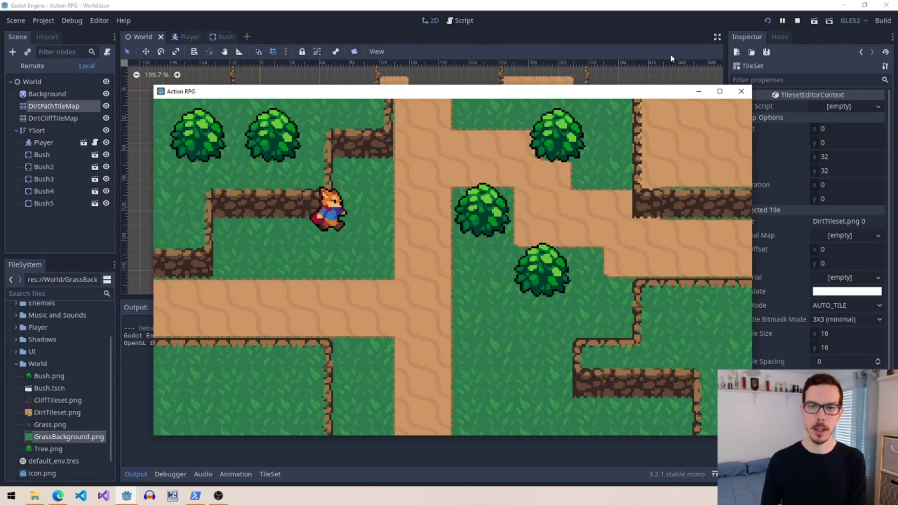
key("Right")
key("Down")
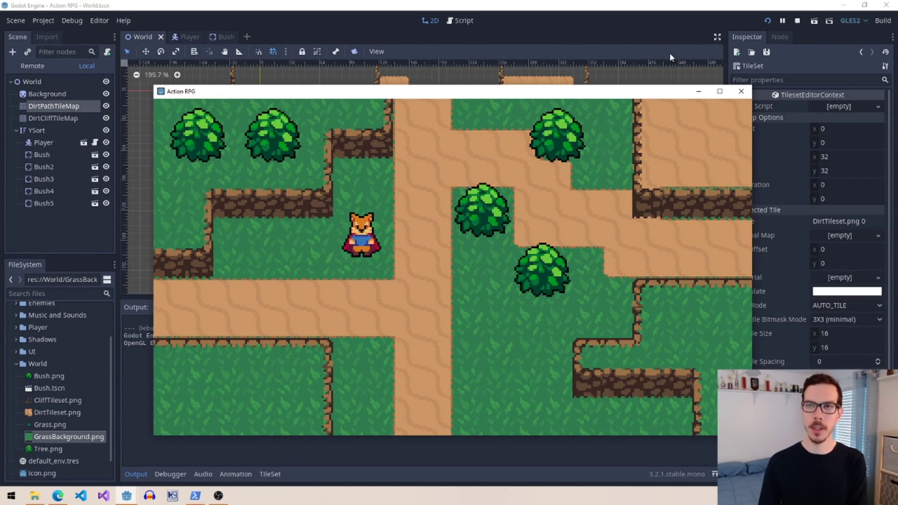
- Close the game window and undo an accidental upward nudge of DirtPathTileMap
left_click(741, 92)
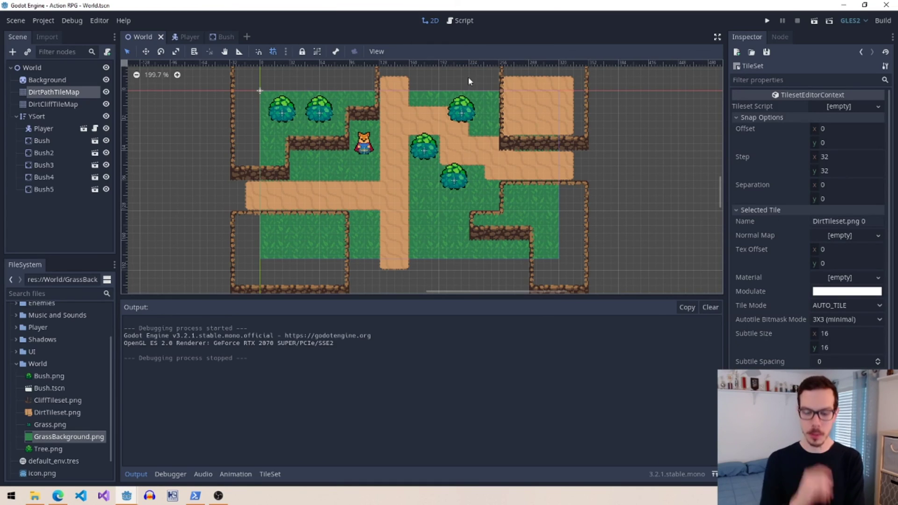
key("Up")
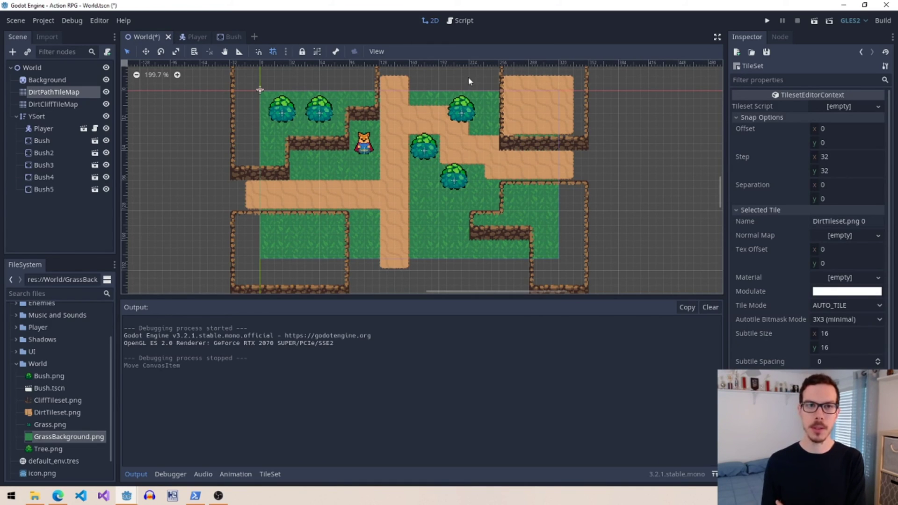
key("ctrl+z")
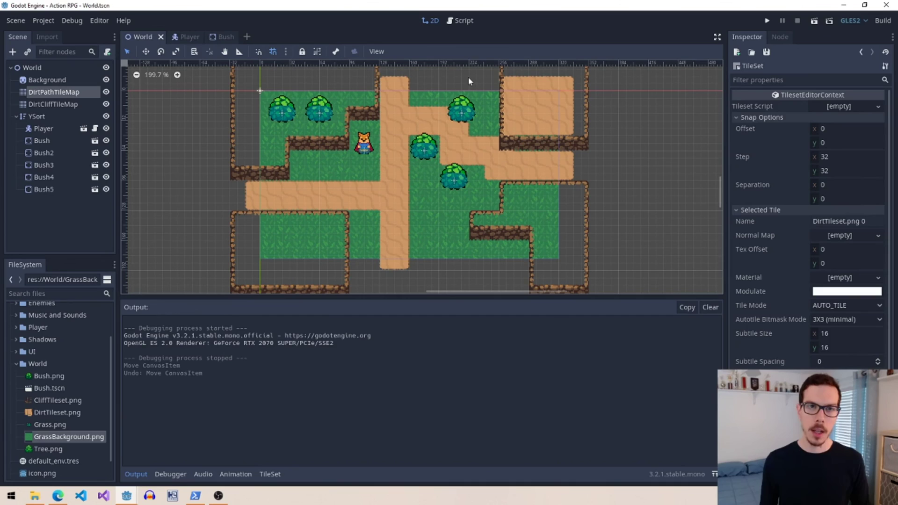